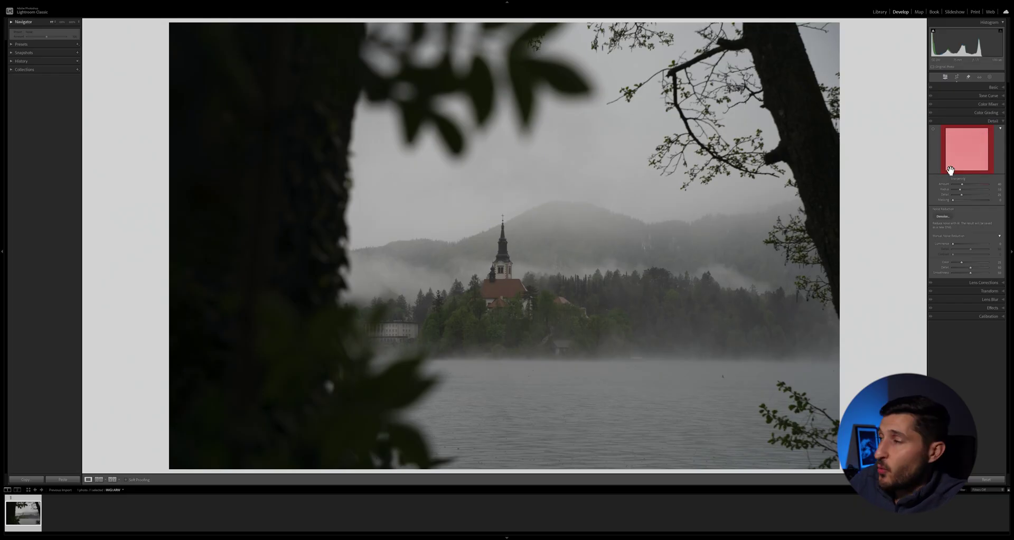
# - Centre the Detail preview on the church and enlarge the main photo to 300% around the church tower
pyautogui.click(979, 154)
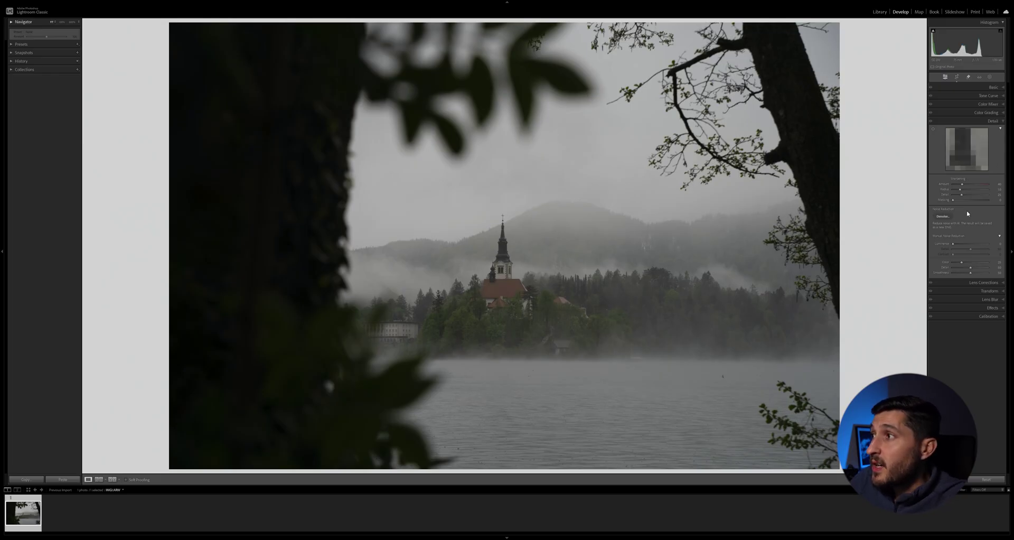
pyautogui.moveTo(973, 153)
pyautogui.mouseDown()
pyautogui.moveTo(981, 157)
pyautogui.moveTo(973, 152)
pyautogui.mouseUp()
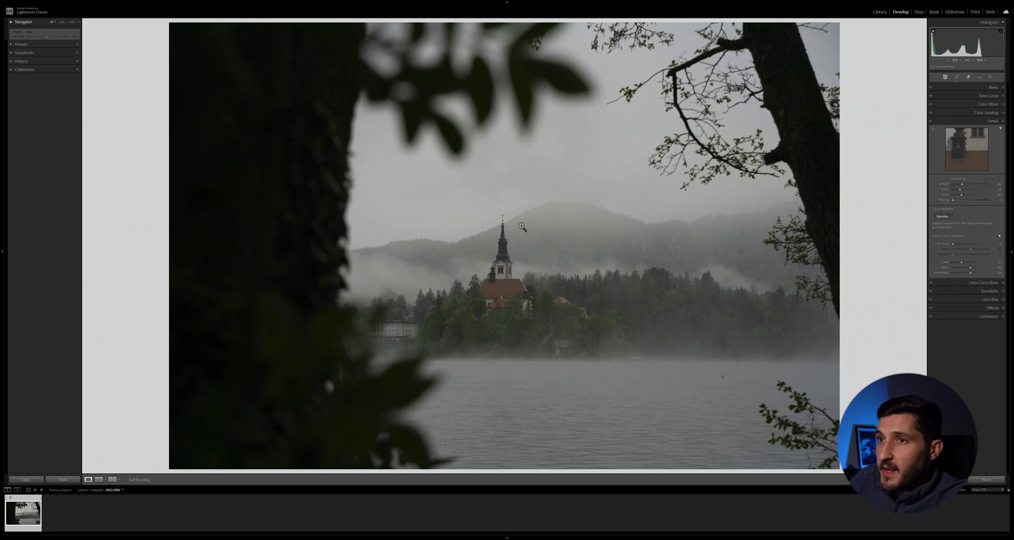
pyautogui.click(71, 25)
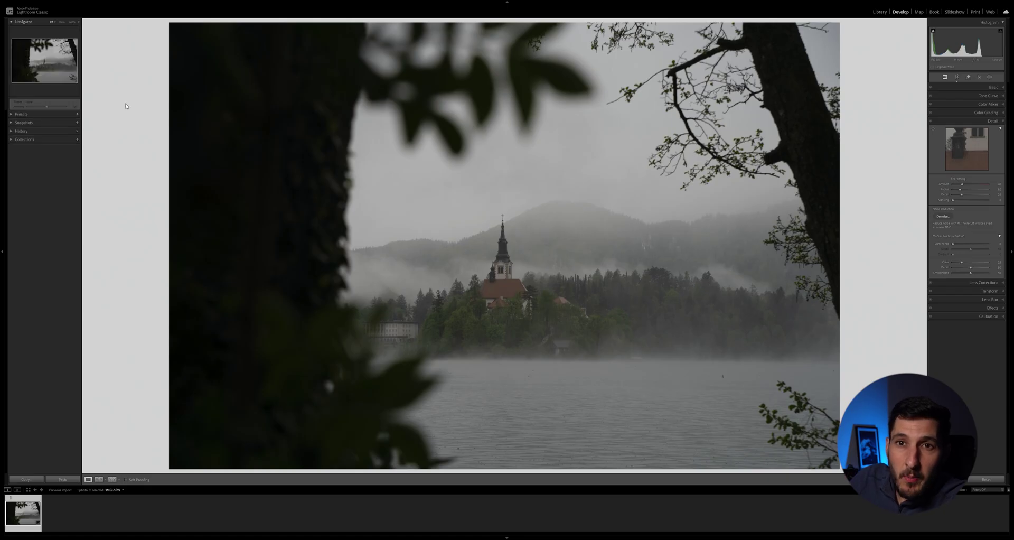
pyautogui.click(73, 21)
pyautogui.click(78, 21)
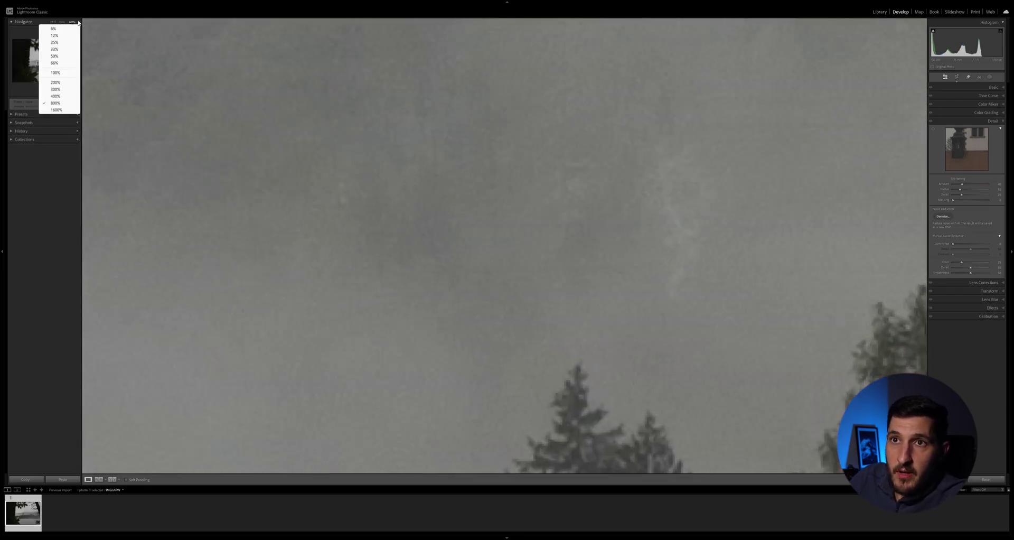
pyautogui.click(56, 82)
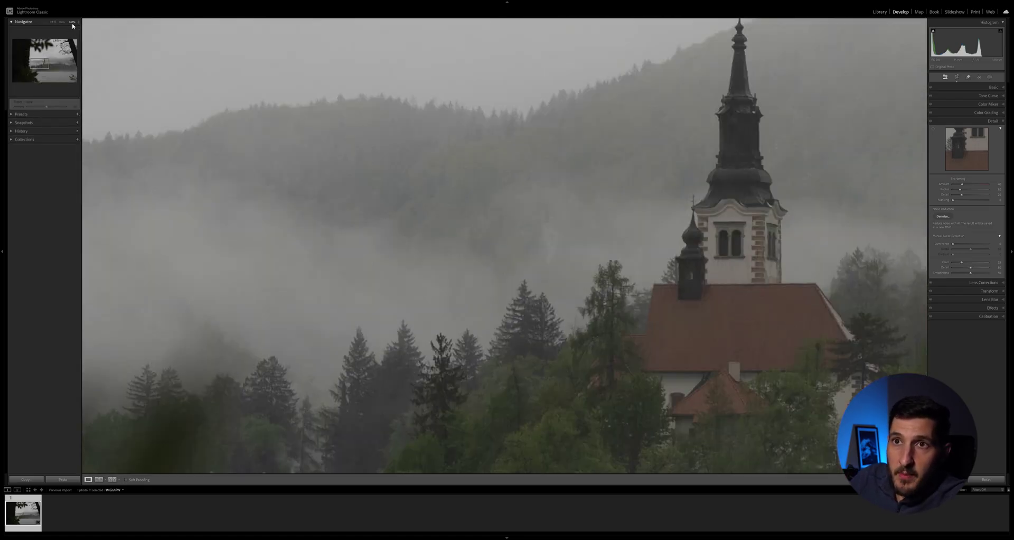
pyautogui.click(78, 22)
pyautogui.click(64, 90)
pyautogui.moveTo(866, 113); pyautogui.dragTo(549, 240)
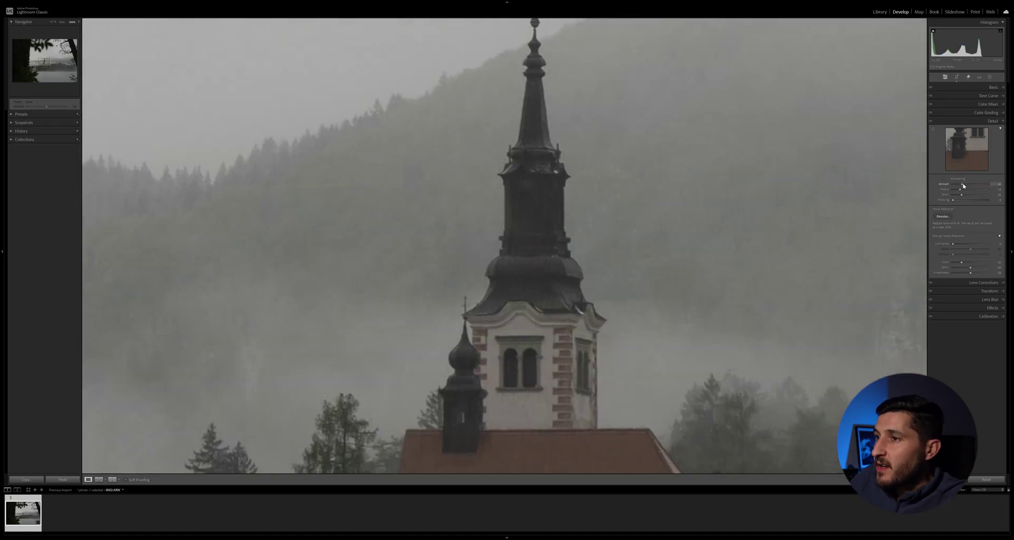
# - Raise the sharpening Amount to its maximum and compare the tower with the Radius at its minimum and maximum
pyautogui.moveTo(964, 185); pyautogui.dragTo(992, 187)
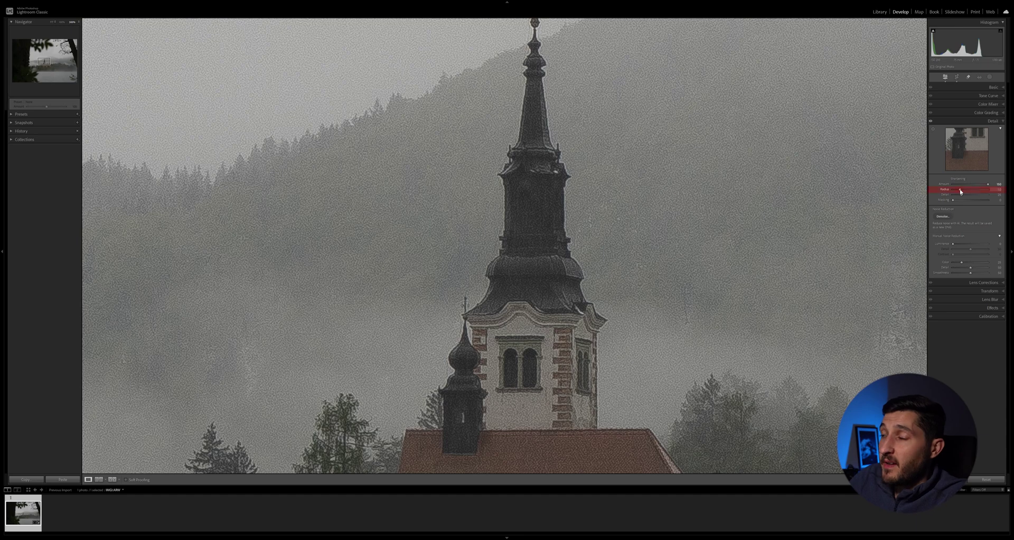
pyautogui.moveTo(962, 191); pyautogui.dragTo(947, 193)
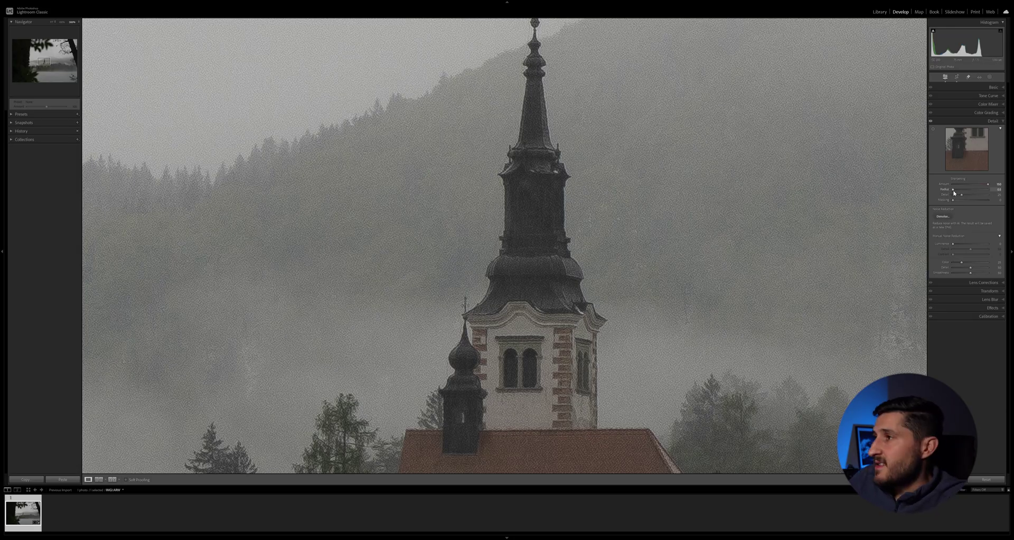
pyautogui.moveTo(955, 192); pyautogui.dragTo(990, 196)
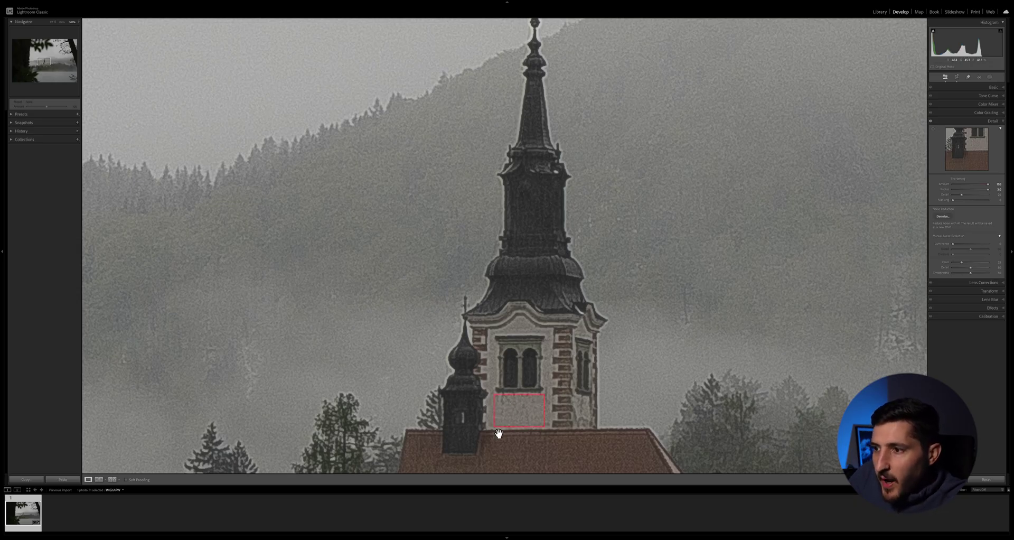
pyautogui.moveTo(989, 191); pyautogui.dragTo(945, 197)
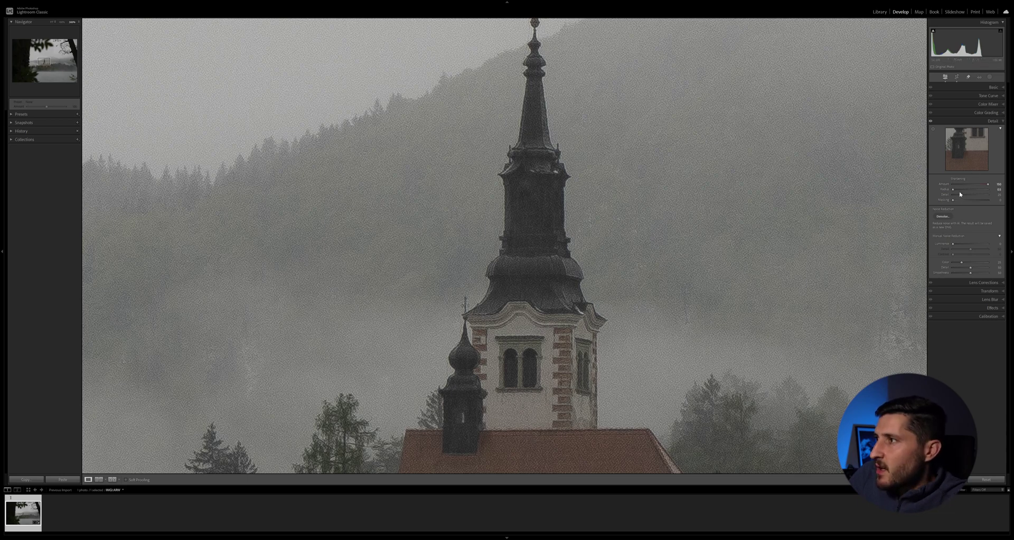
# - Restore the sharpening Radius to its default and lower the sharpening Detail to its minimum
pyautogui.moveTo(979, 194); pyautogui.dragTo(993, 190)
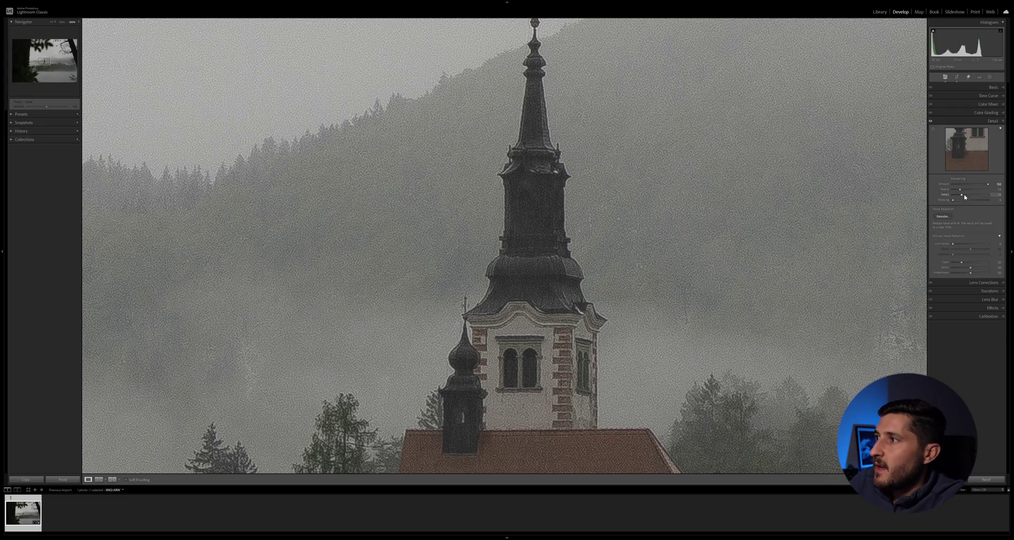
pyautogui.moveTo(507, 406); pyautogui.dragTo(515, 343)
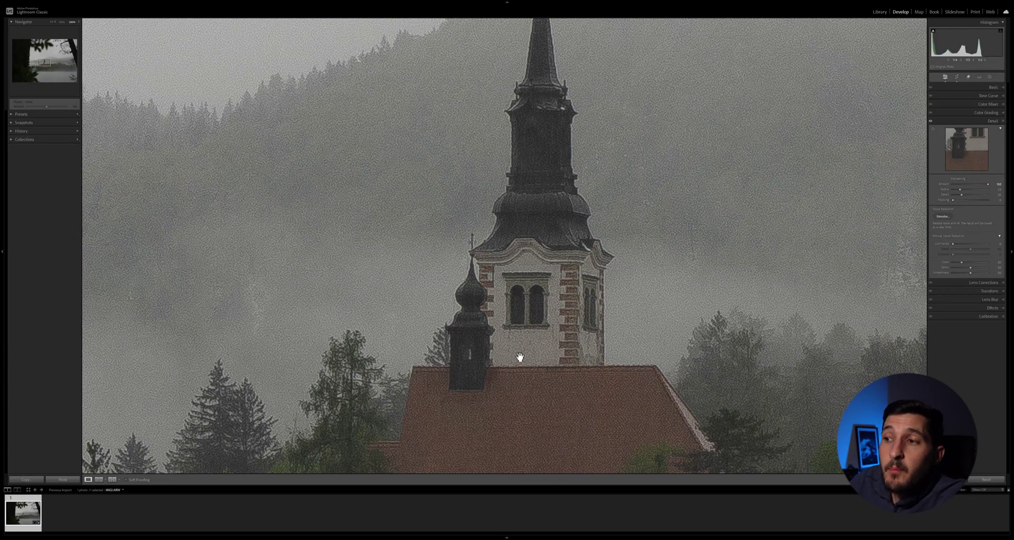
pyautogui.moveTo(962, 194); pyautogui.dragTo(951, 195)
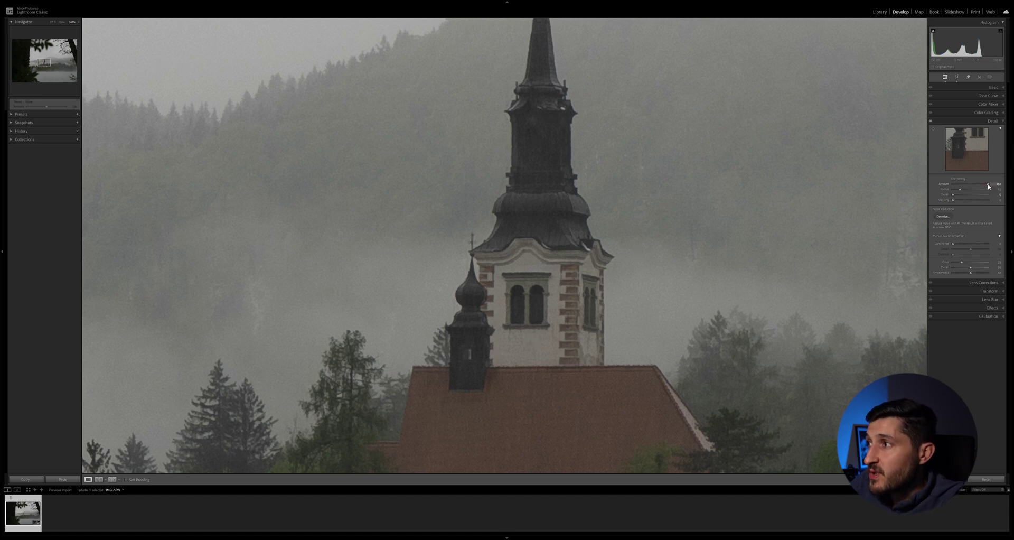
# - Compare the sharpening Amount at zero and at maximum, and raise the sharpening Detail to its maximum
pyautogui.moveTo(989, 186); pyautogui.dragTo(941, 192)
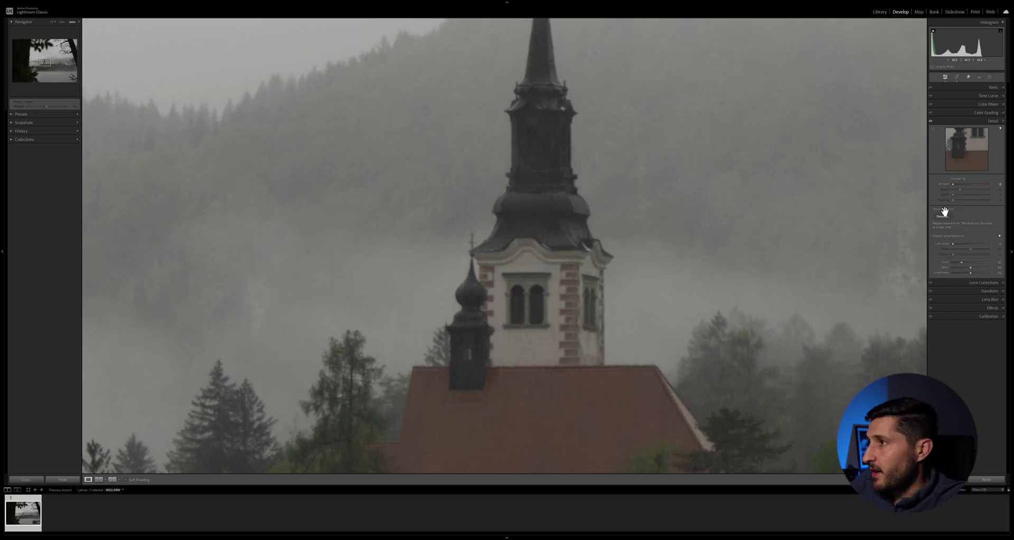
pyautogui.moveTo(954, 185)
pyautogui.mouseDown()
pyautogui.moveTo(990, 185)
pyautogui.moveTo(962, 195)
pyautogui.mouseUp()
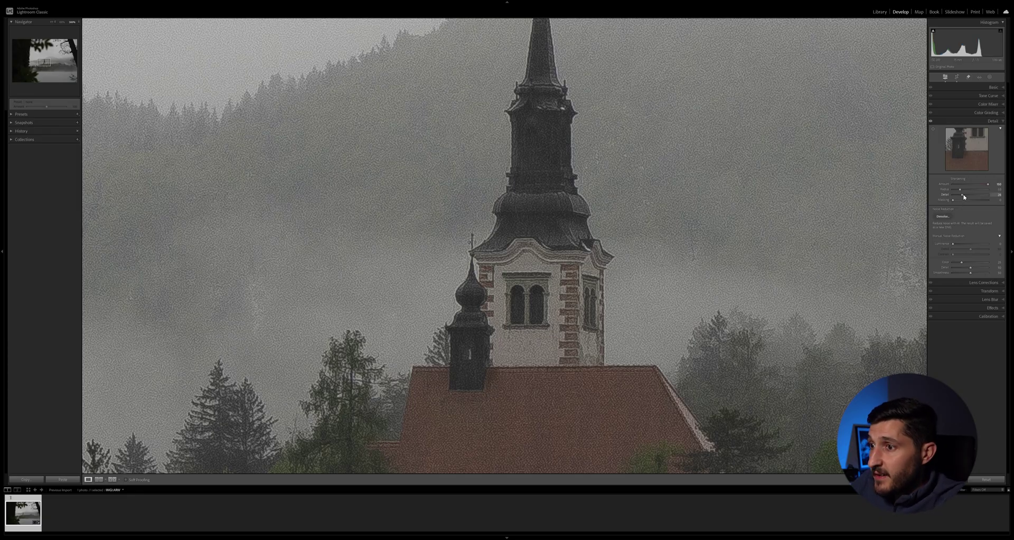
pyautogui.moveTo(964, 195); pyautogui.dragTo(974, 195)
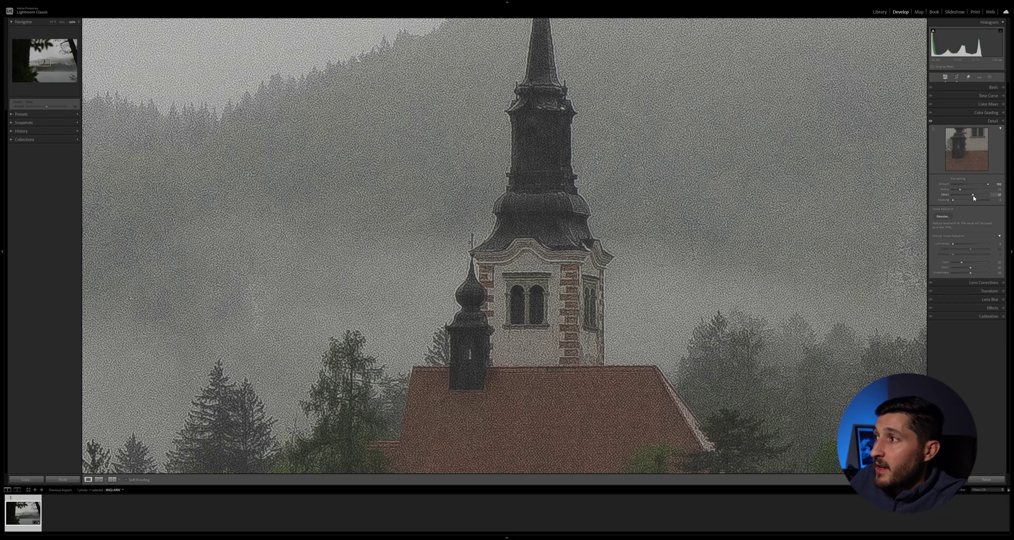
pyautogui.moveTo(973, 196); pyautogui.dragTo(988, 198)
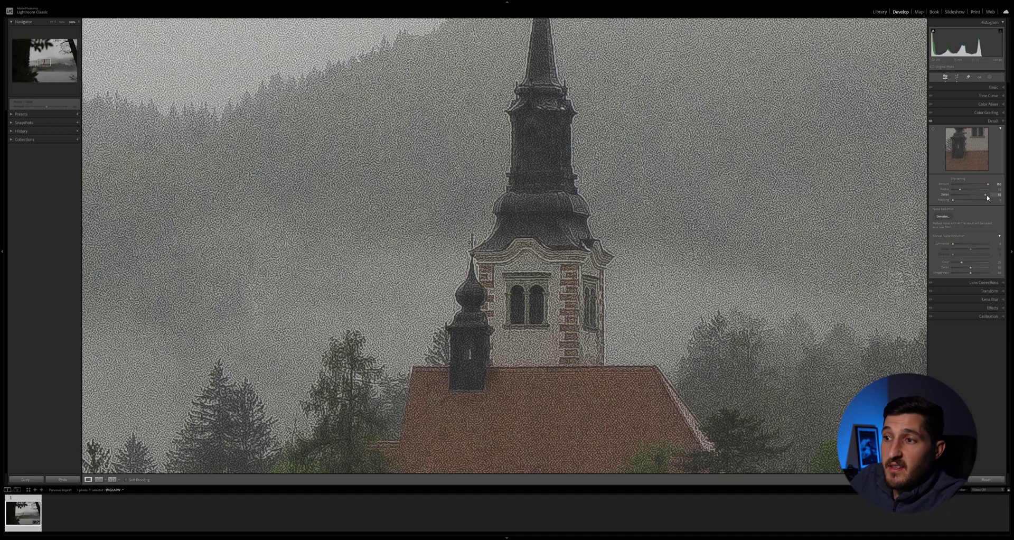
# - Compare the church tower at the default and maximum sharpening Amount, and bring the sharpening Detail back to its default
pyautogui.click(451, 397)
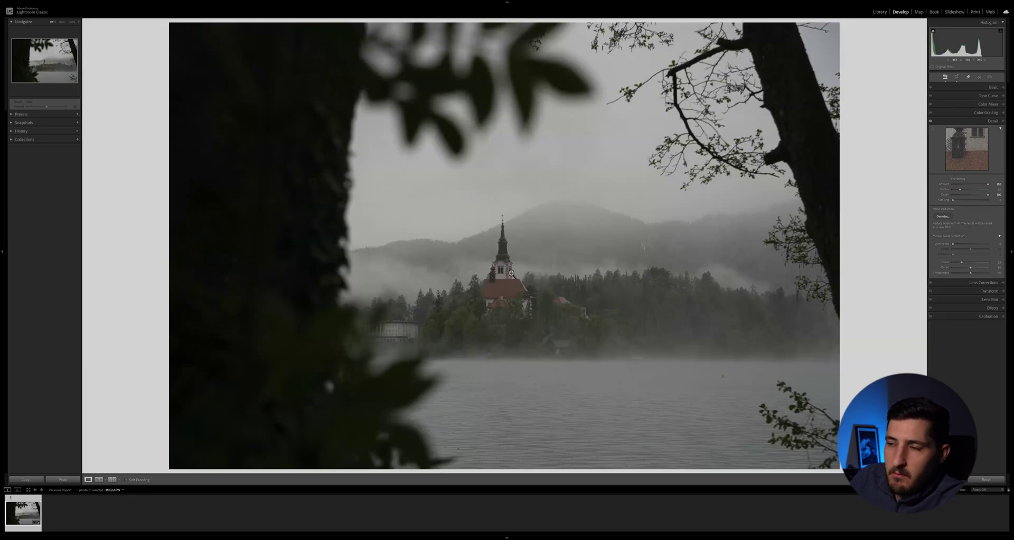
pyautogui.click(507, 262)
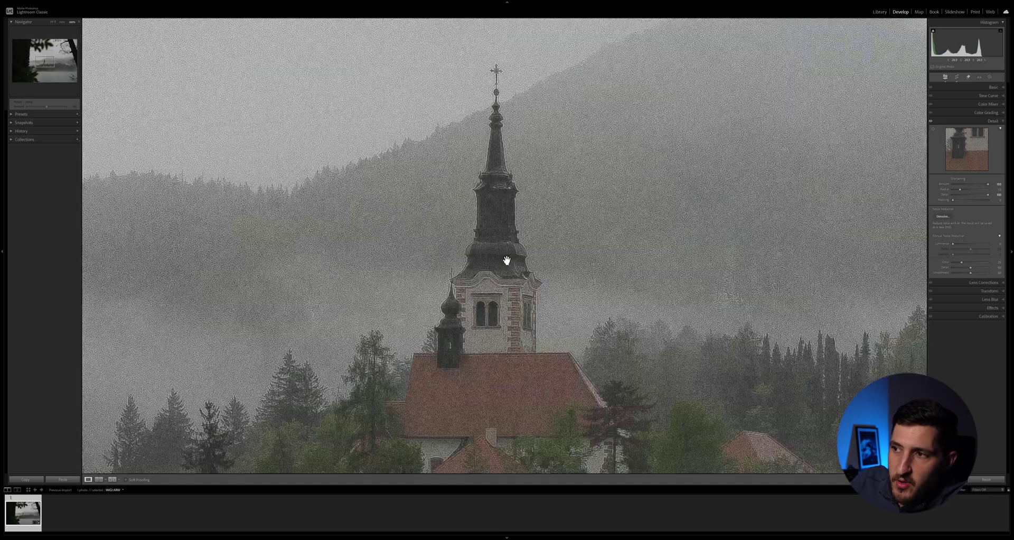
pyautogui.moveTo(500, 307); pyautogui.dragTo(525, 275)
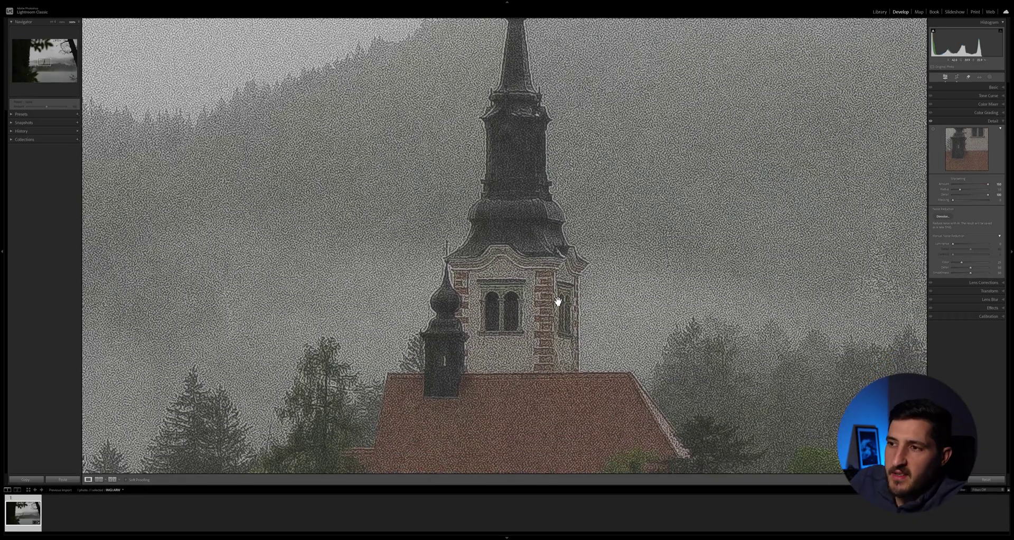
pyautogui.doubleClick(988, 185)
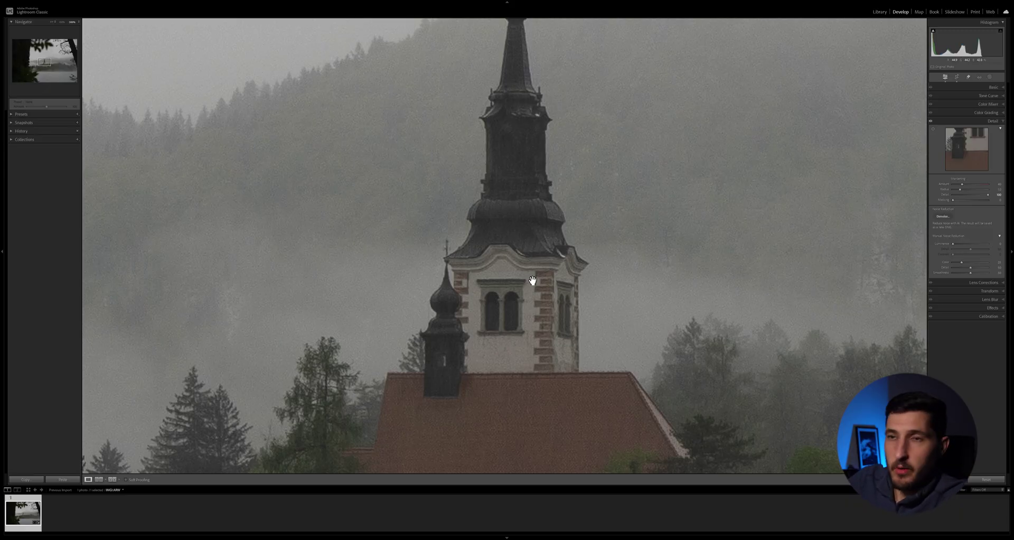
pyautogui.moveTo(962, 184); pyautogui.dragTo(988, 185)
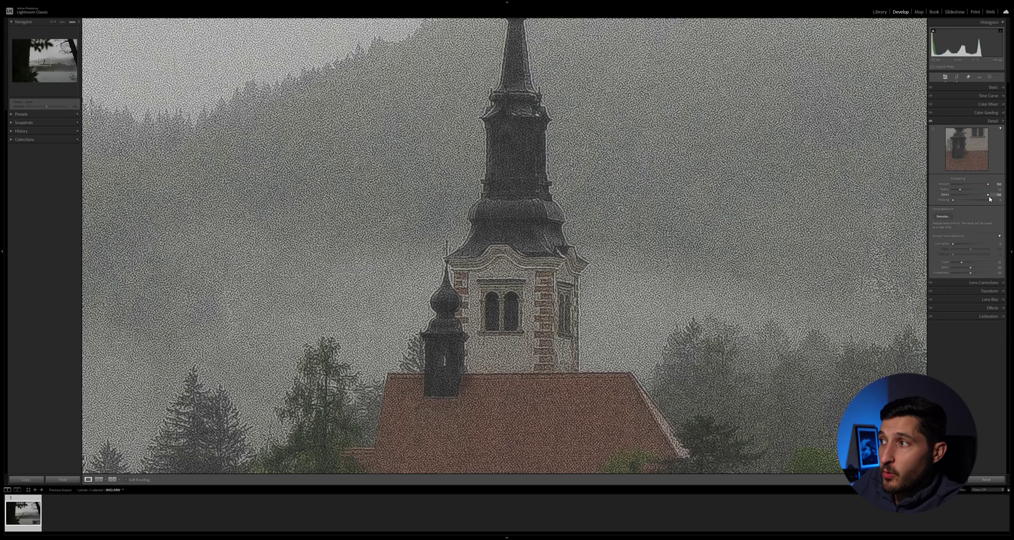
pyautogui.moveTo(988, 195); pyautogui.dragTo(963, 195)
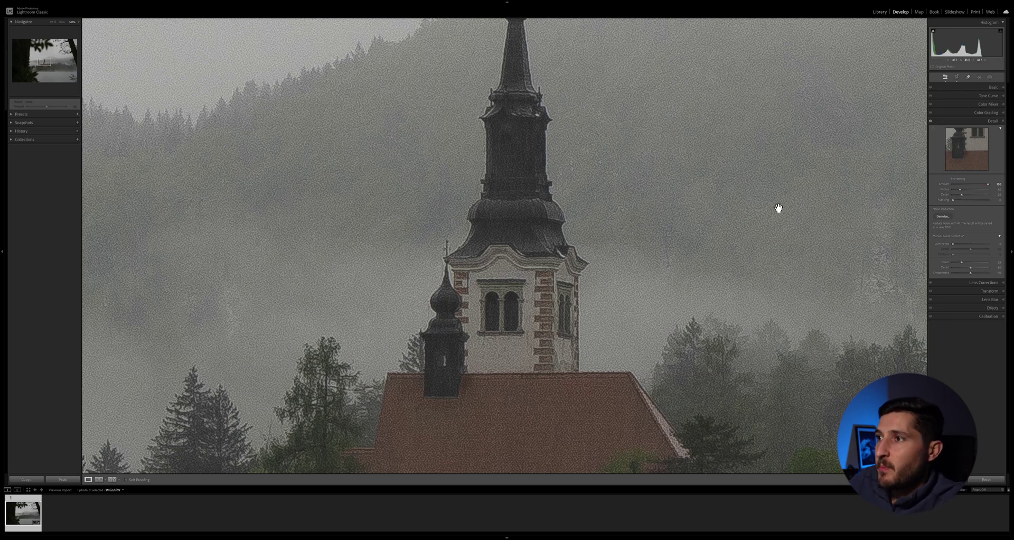
# - Examine the sharpening grain in the plain sky, on the misty hillside and around the church spire
pyautogui.moveTo(735, 133); pyautogui.dragTo(664, 244)
pyautogui.moveTo(617, 44); pyautogui.dragTo(636, 234)
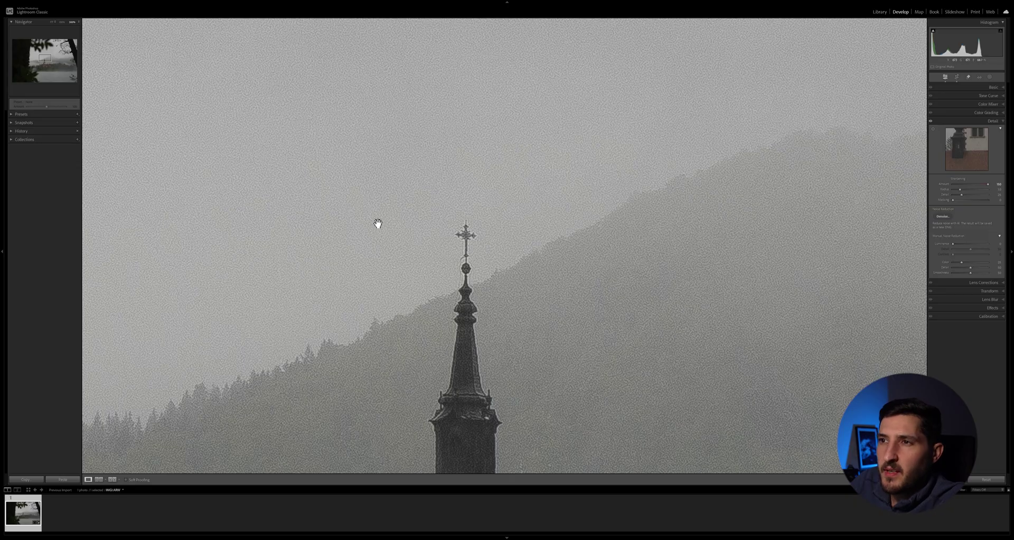
pyautogui.moveTo(438, 190); pyautogui.dragTo(519, 336)
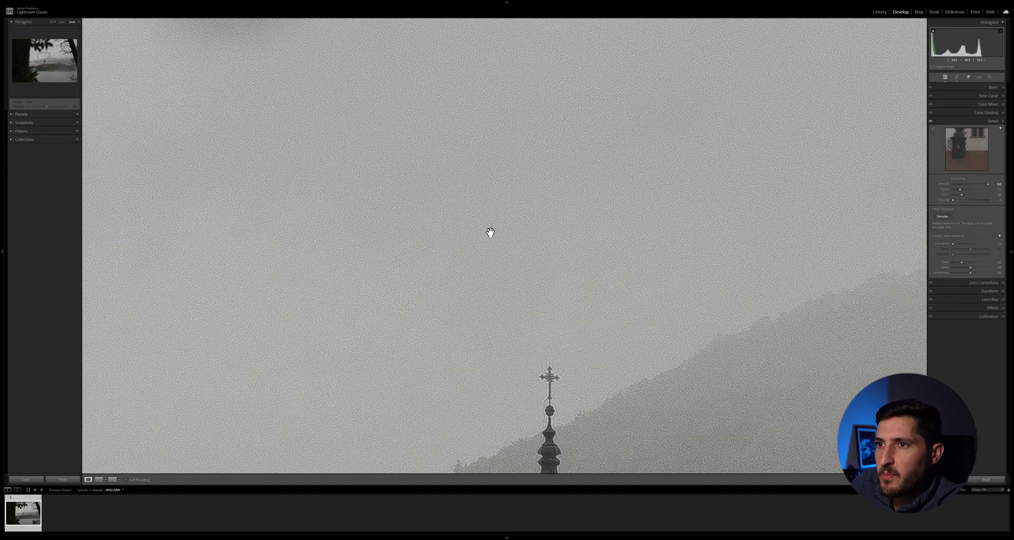
pyautogui.click(519, 285)
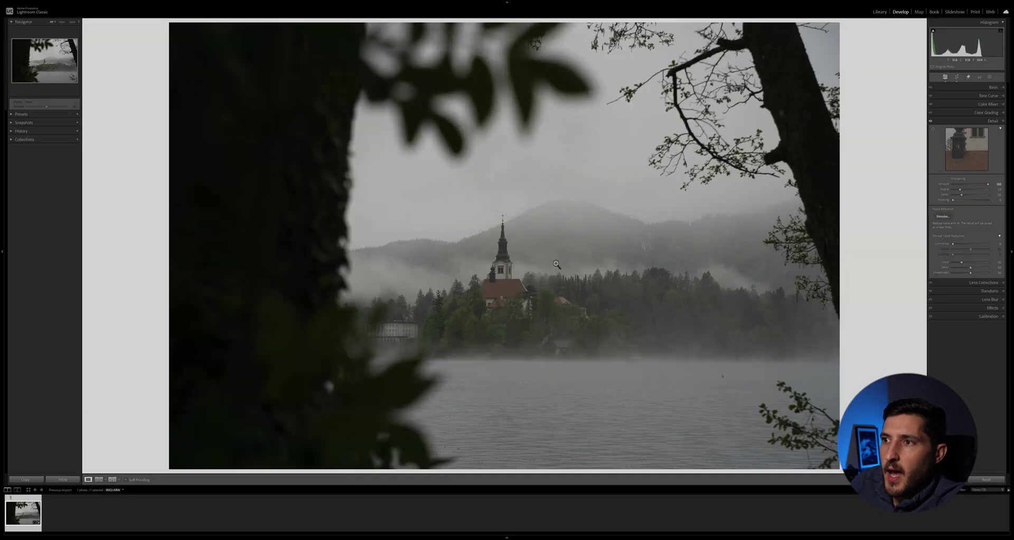
pyautogui.click(443, 186)
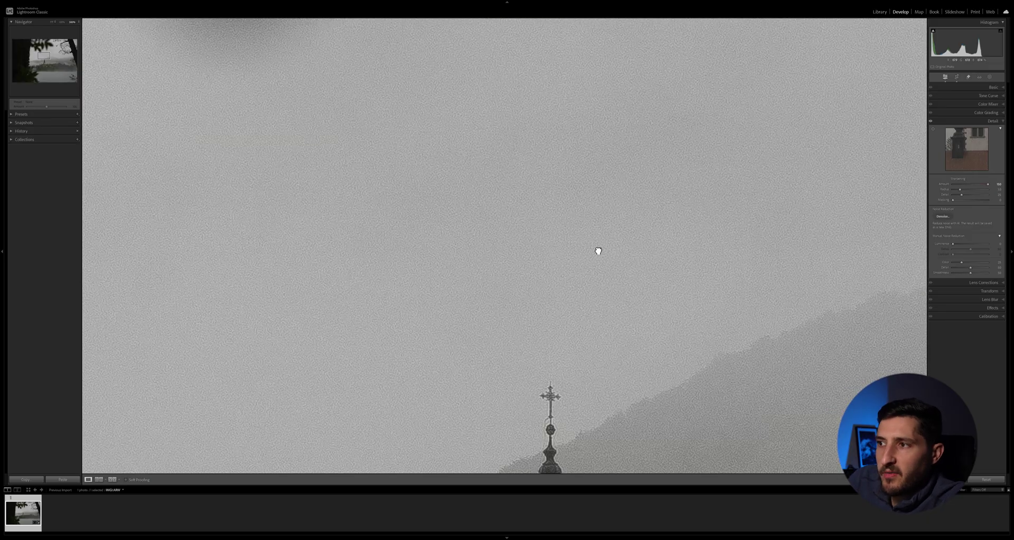
pyautogui.moveTo(605, 251); pyautogui.dragTo(519, 236)
pyautogui.moveTo(713, 344); pyautogui.dragTo(763, 208)
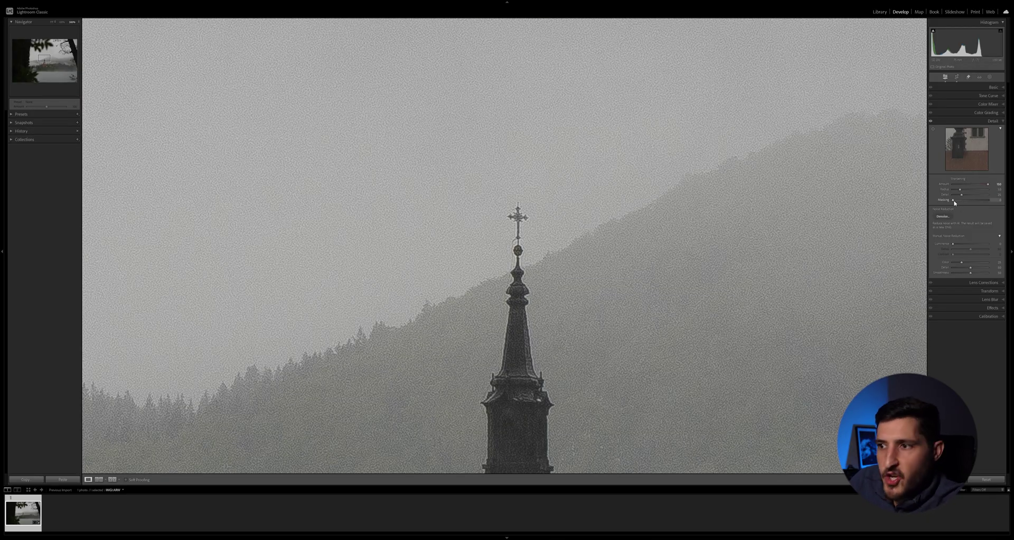
pyautogui.moveTo(724, 319); pyautogui.dragTo(761, 174)
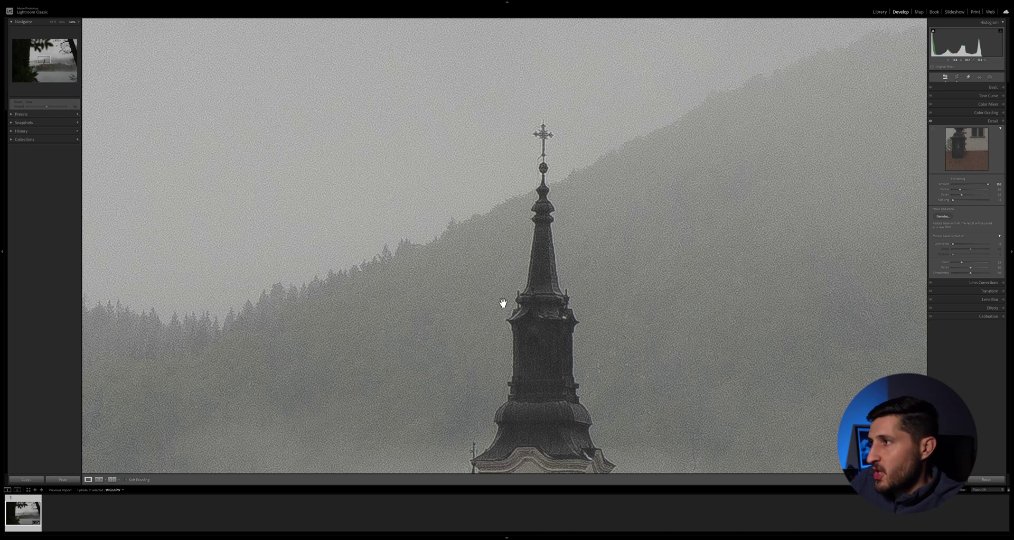
# - Try strong sharpening Masking on the church and hillside, and return the Masking to zero for comparison
pyautogui.moveTo(954, 203); pyautogui.dragTo(977, 206)
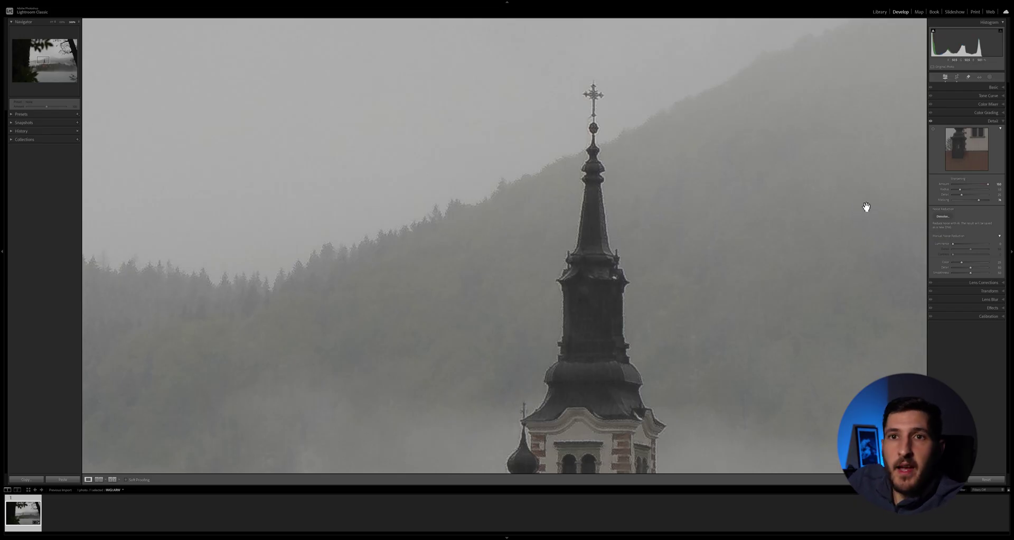
pyautogui.moveTo(593, 280); pyautogui.dragTo(576, 90)
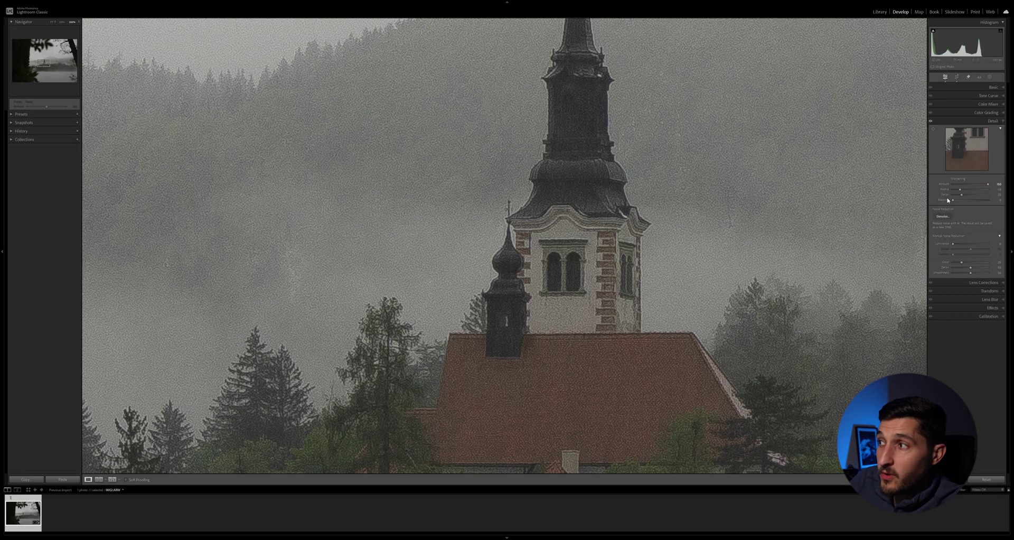
pyautogui.moveTo(986, 200); pyautogui.dragTo(953, 200)
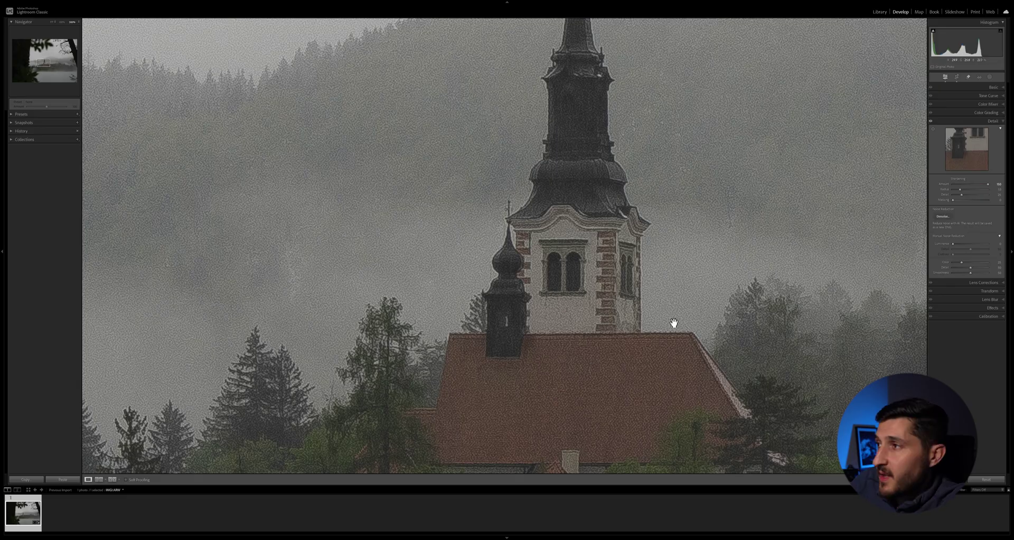
# - Apply strong sharpening Masking and reduce the sharpening Amount to around the middle of its range
pyautogui.moveTo(955, 202); pyautogui.dragTo(979, 205)
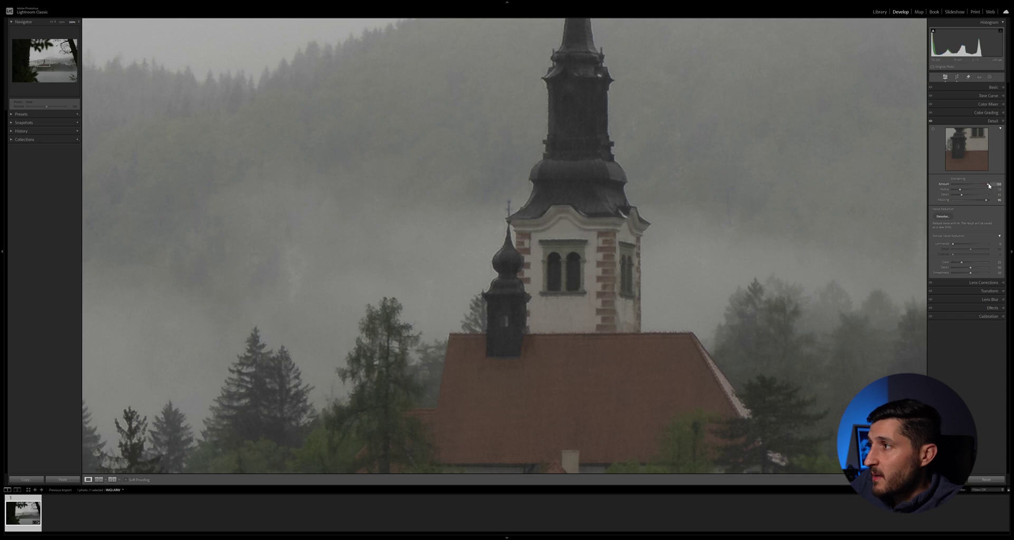
pyautogui.moveTo(989, 186); pyautogui.dragTo(970, 186)
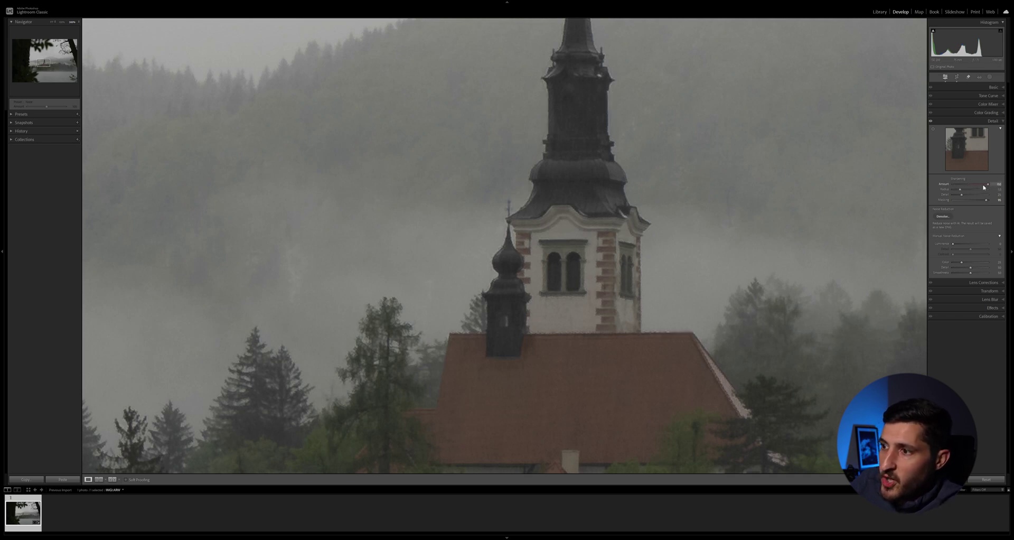
pyautogui.moveTo(988, 184); pyautogui.dragTo(1006, 193)
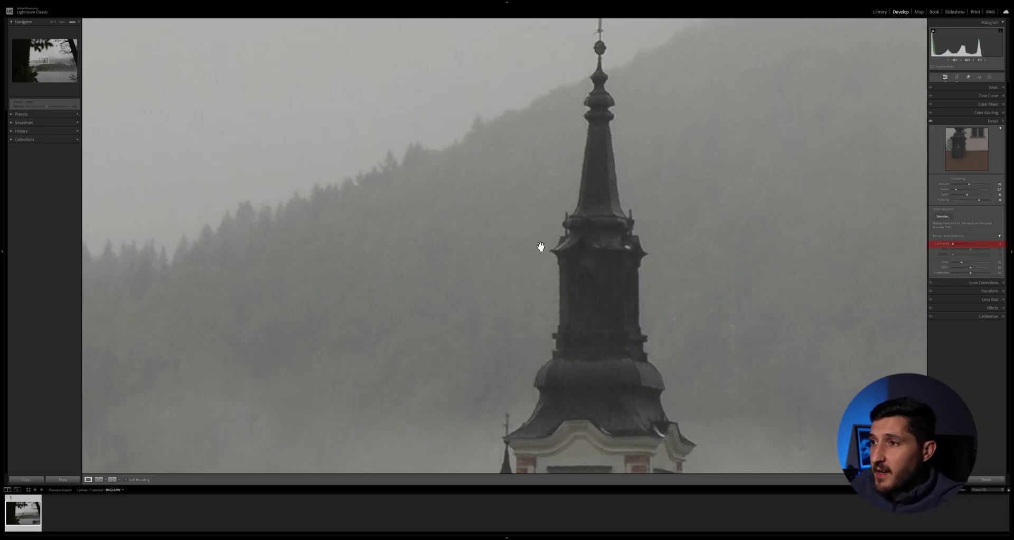
# - Raise the noise reduction Luminance to its maximum to smooth the church tower and misty hillside
pyautogui.moveTo(628, 325); pyautogui.dragTo(609, 166)
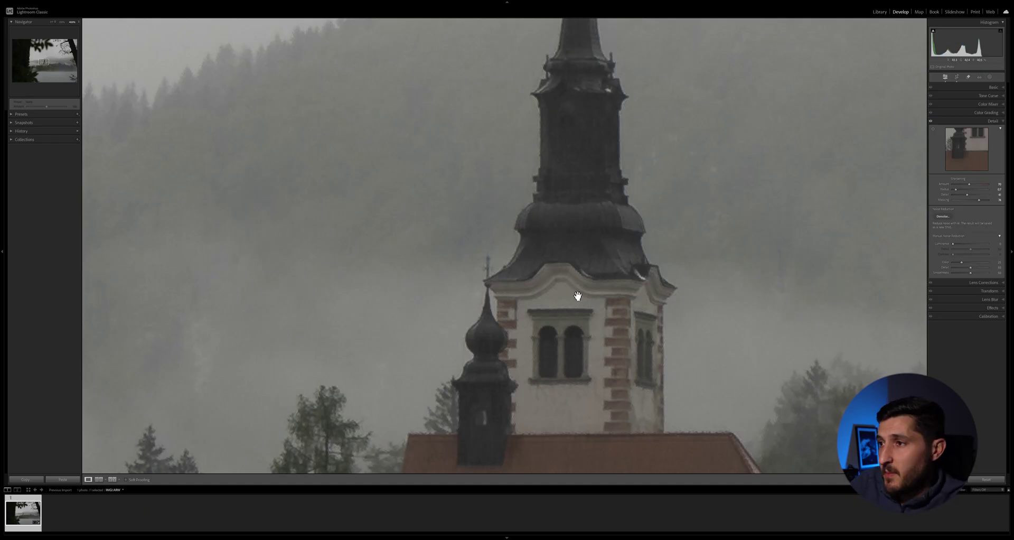
pyautogui.moveTo(594, 267); pyautogui.dragTo(497, 260)
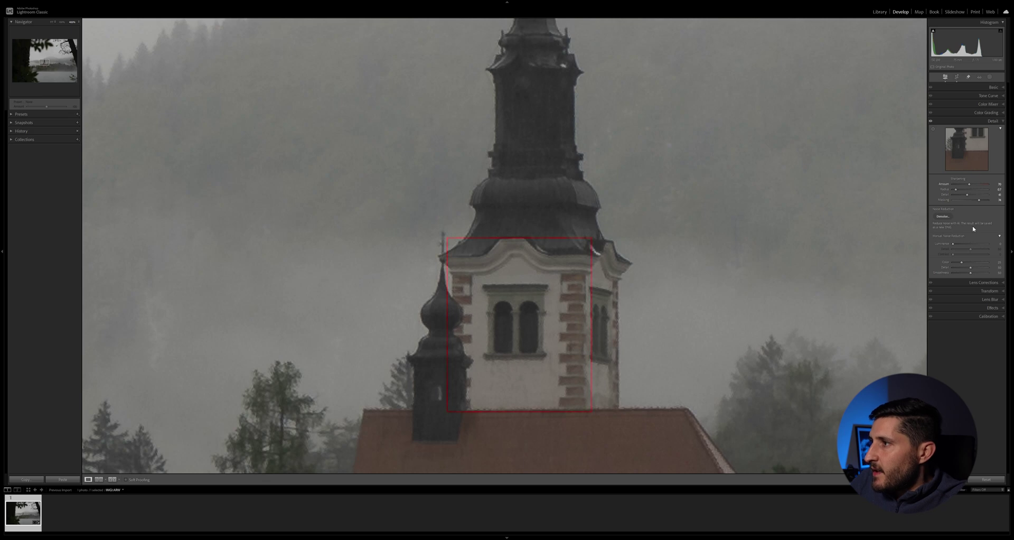
pyautogui.moveTo(955, 245); pyautogui.dragTo(989, 244)
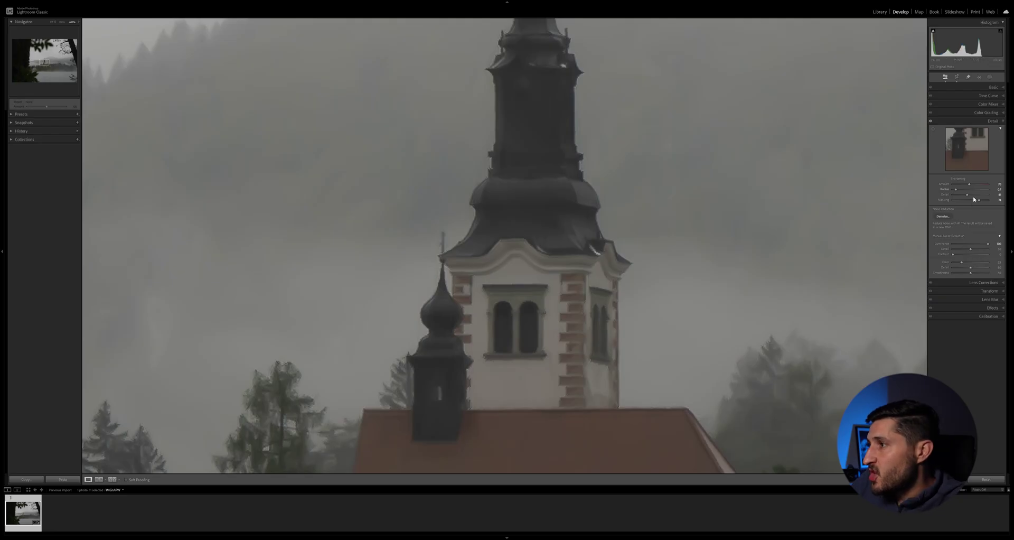
# - Compare the luminance noise reduction Detail at its minimum and maximum on the church tower, and reset it to its default
pyautogui.moveTo(989, 246); pyautogui.dragTo(966, 246)
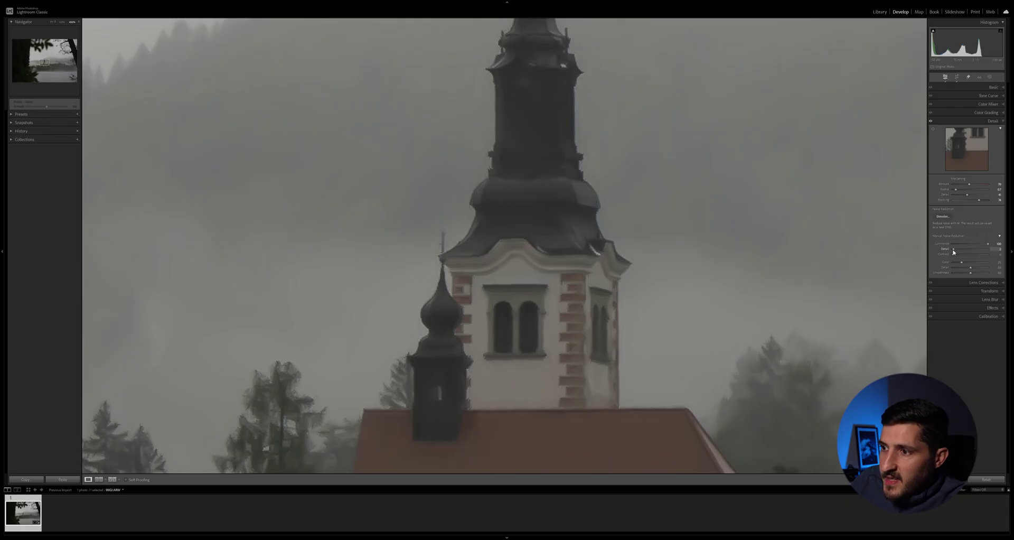
pyautogui.moveTo(957, 252); pyautogui.dragTo(975, 255)
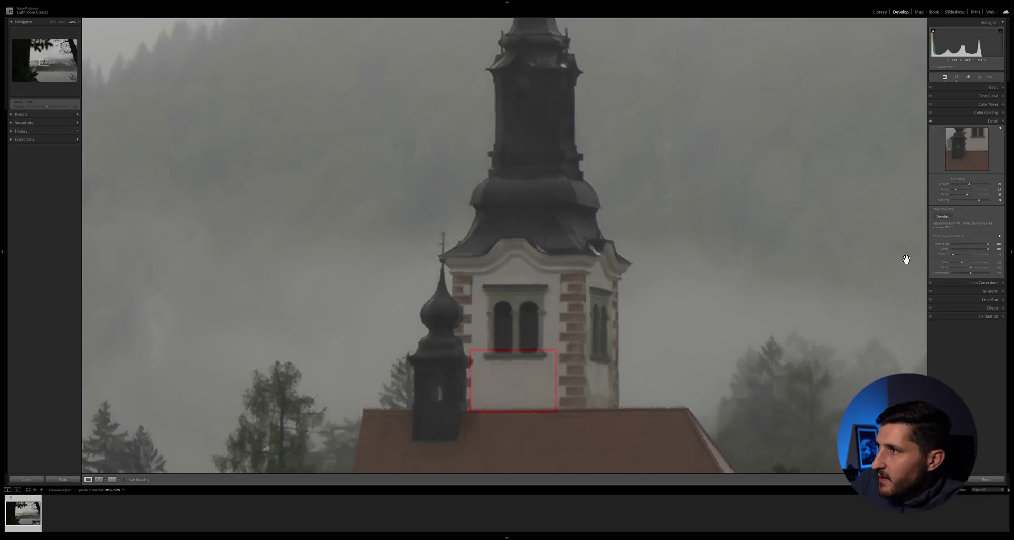
pyautogui.moveTo(988, 249); pyautogui.dragTo(983, 252)
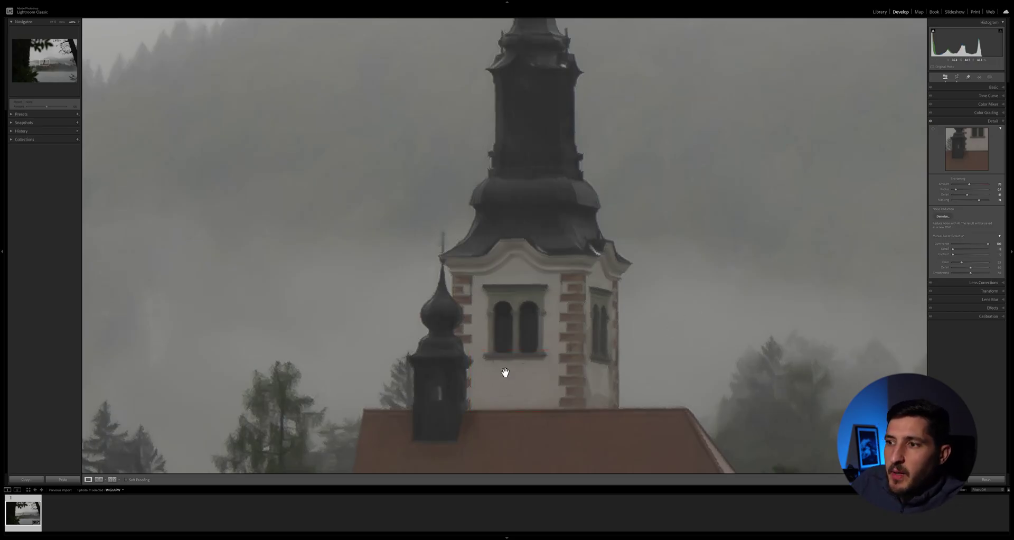
pyautogui.doubleClick(946, 249)
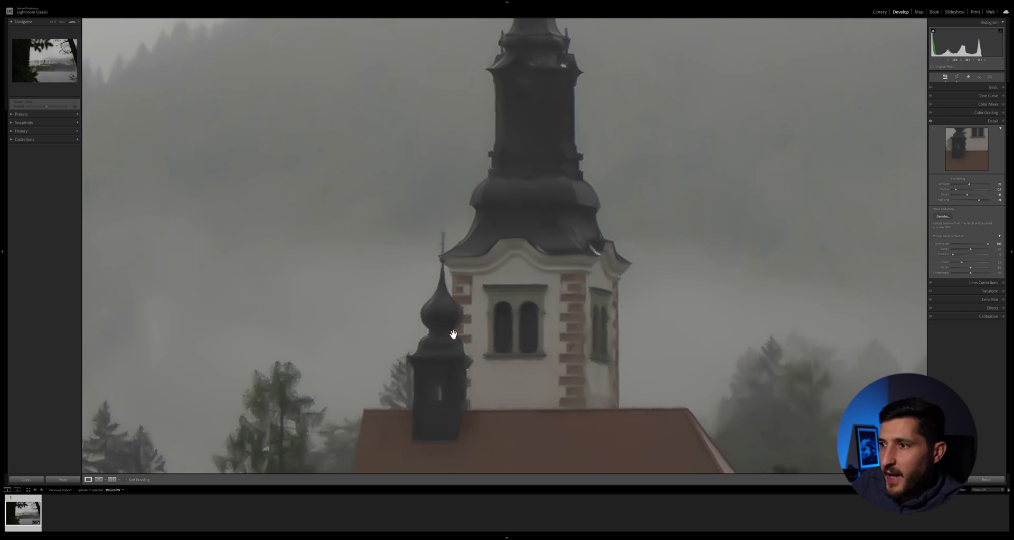
# - Try a mid-range noise reduction Luminance with Detail and Contrast at about a third, checking the church roof and trees
pyautogui.scroll(-2, 580, 329)
pyautogui.scroll(-2, 580, 328)
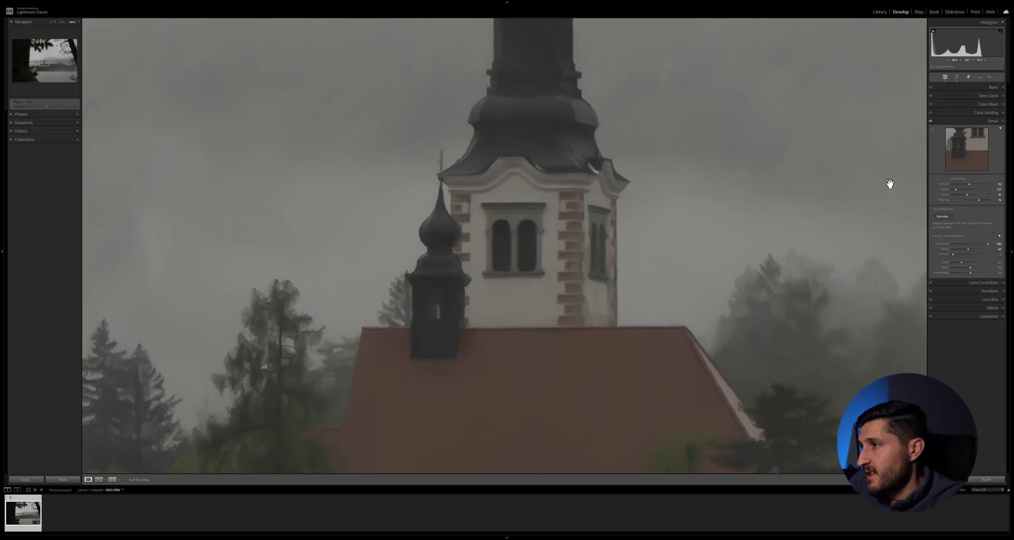
pyautogui.moveTo(485, 211); pyautogui.dragTo(550, 299)
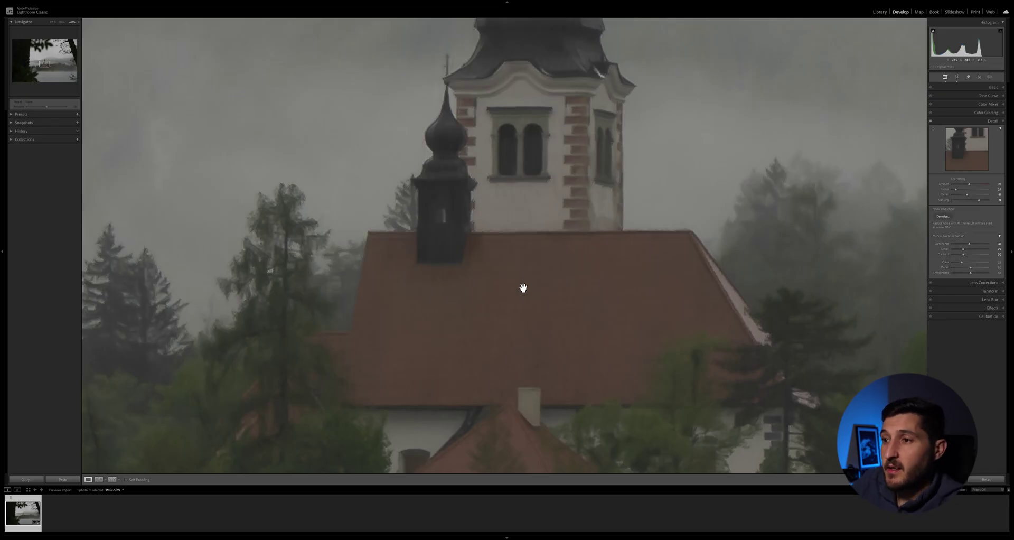
pyautogui.moveTo(392, 349); pyautogui.dragTo(486, 256)
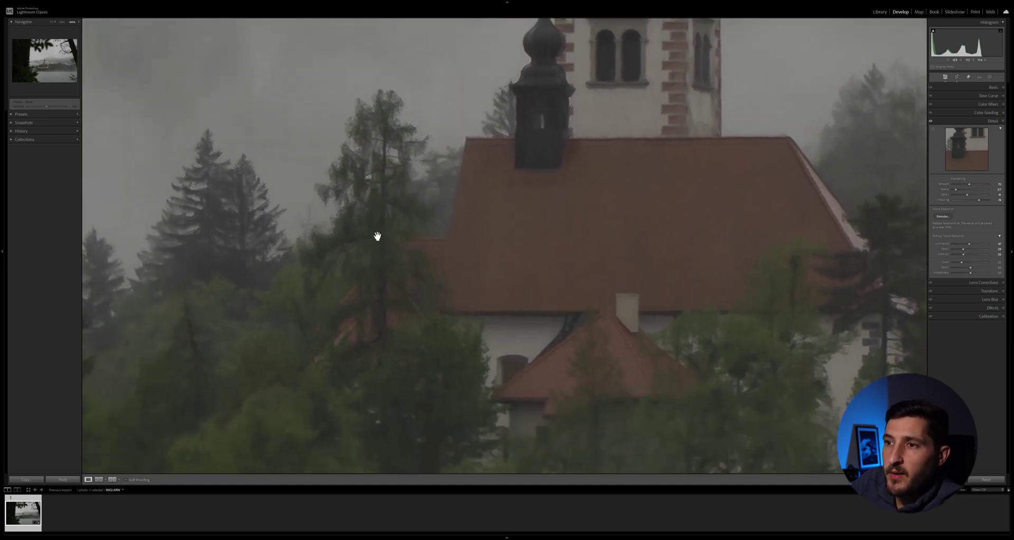
pyautogui.moveTo(614, 235); pyautogui.dragTo(516, 267)
pyautogui.moveTo(486, 227); pyautogui.dragTo(436, 240)
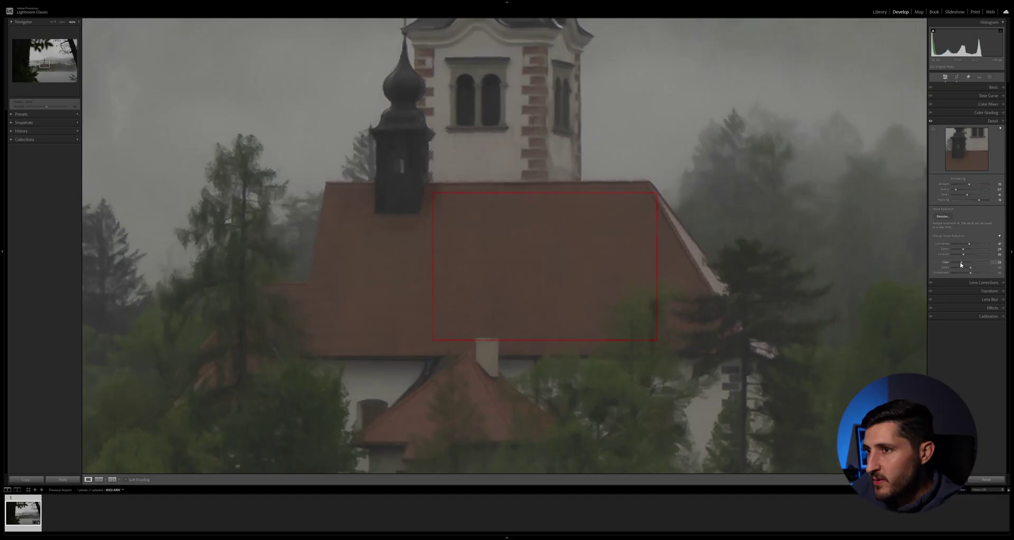
# - Try the color noise reduction at zero and at maximum, and raise its Detail to maximum over the church roof and trees
pyautogui.moveTo(961, 263); pyautogui.dragTo(951, 262)
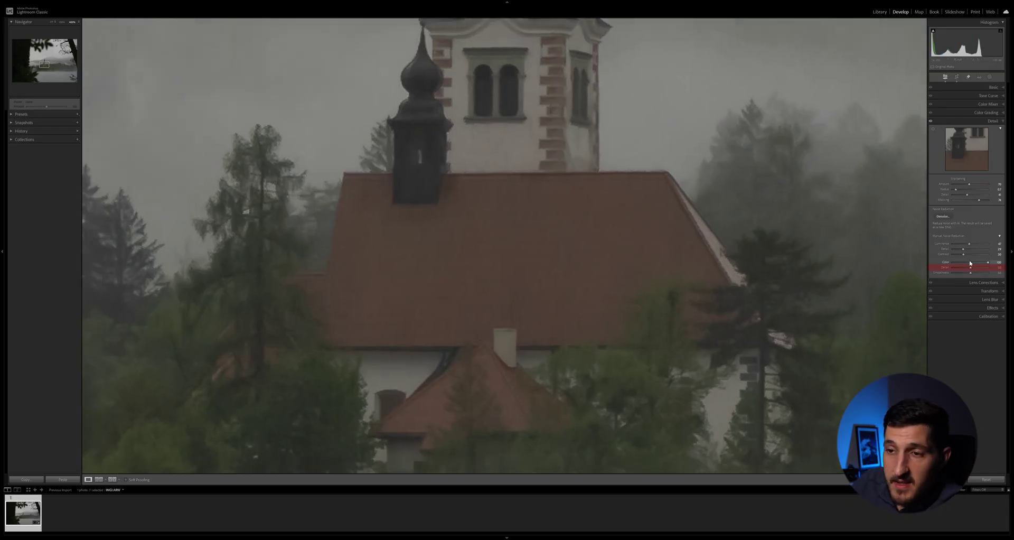
pyautogui.moveTo(379, 349); pyautogui.dragTo(490, 292)
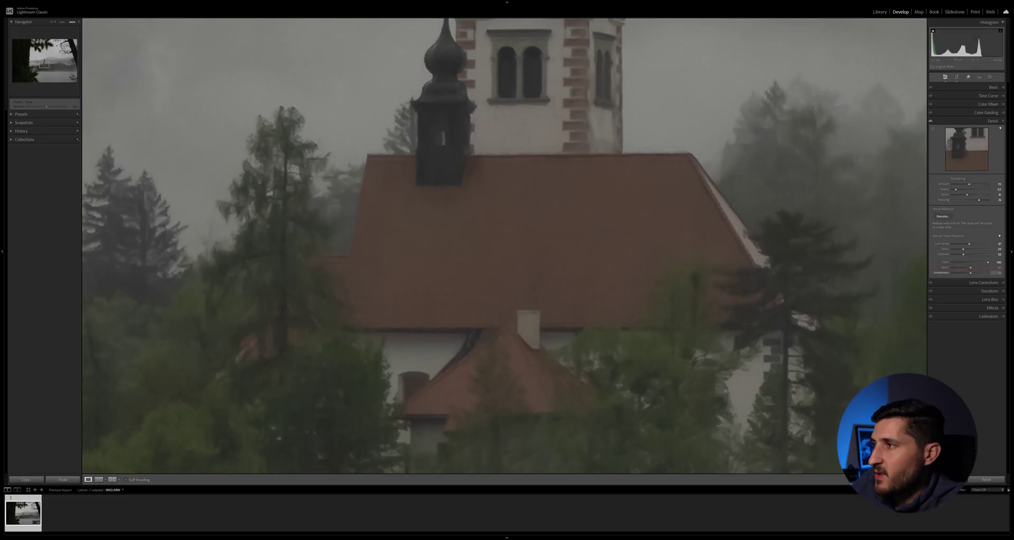
pyautogui.moveTo(454, 328); pyautogui.dragTo(694, 198)
pyautogui.moveTo(379, 373); pyautogui.dragTo(392, 312)
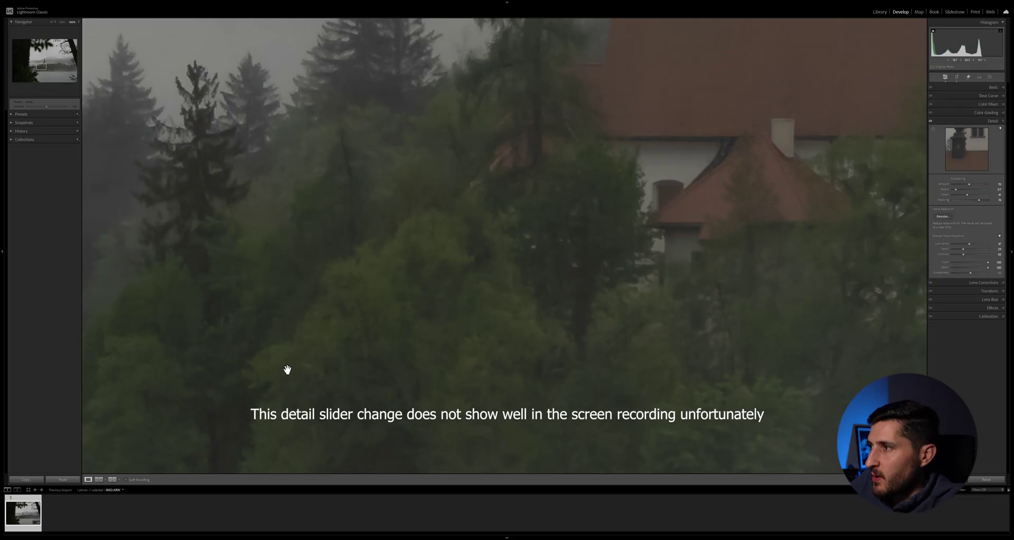
pyautogui.moveTo(806, 145); pyautogui.dragTo(574, 230)
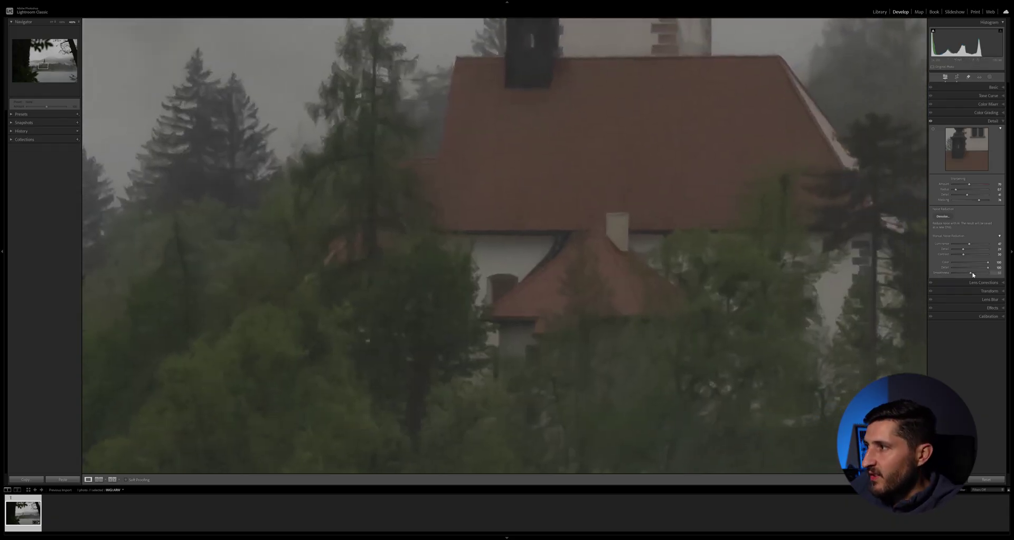
# - Try the color noise Smoothness at its extremes, and return the color noise reduction settings to their defaults
pyautogui.moveTo(949, 275); pyautogui.dragTo(935, 273)
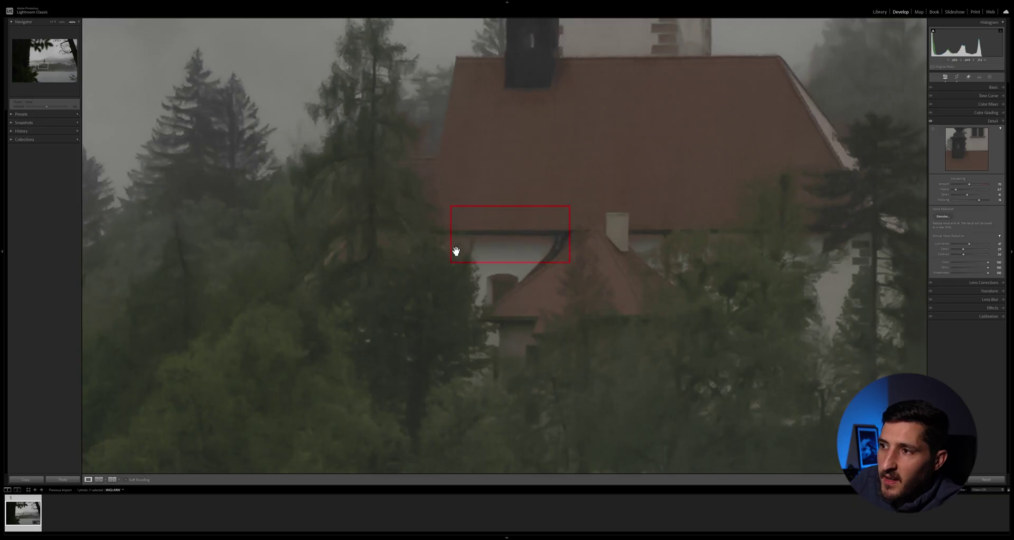
pyautogui.moveTo(989, 273); pyautogui.dragTo(975, 275)
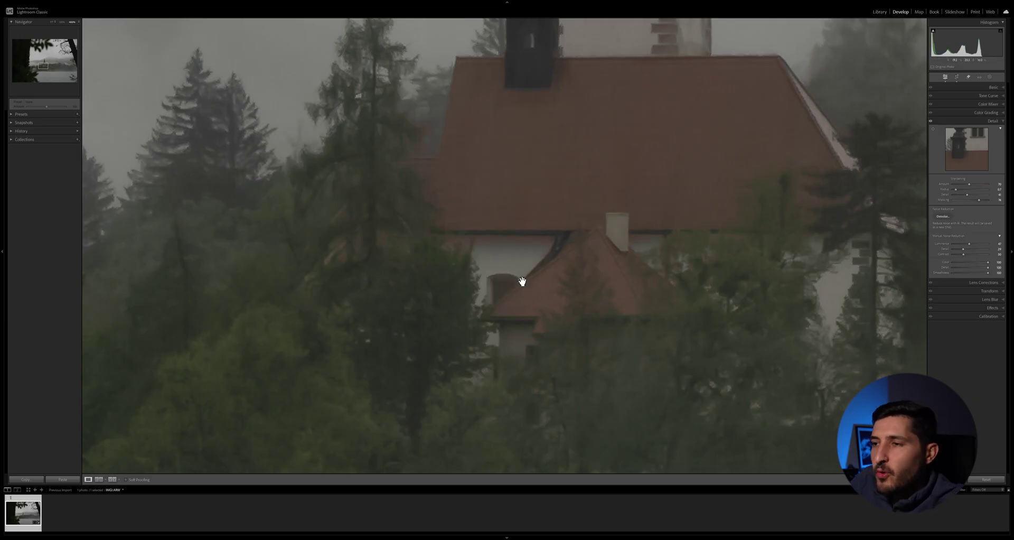
pyautogui.moveTo(516, 212); pyautogui.dragTo(548, 382)
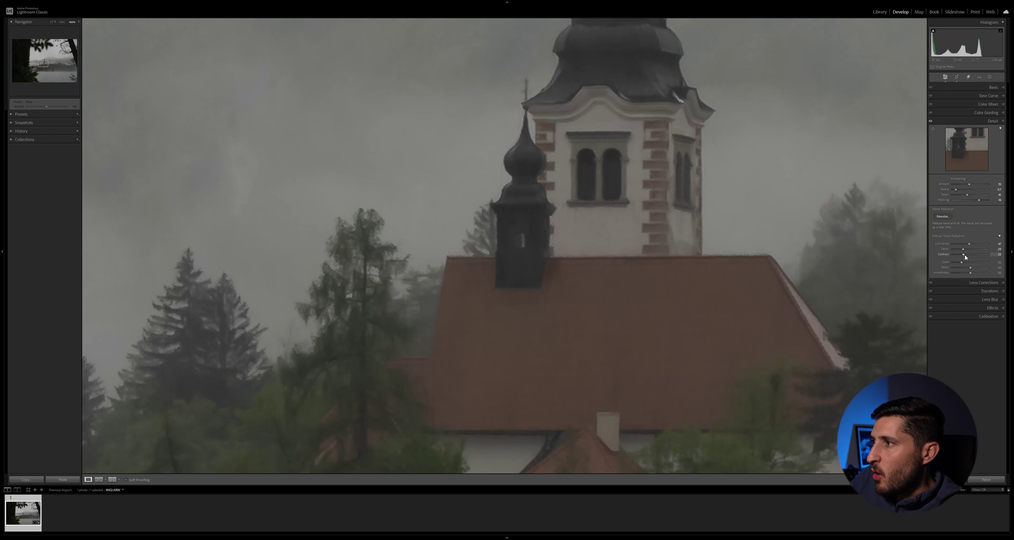
# - Reset the luminance noise reduction and redo the sharpening with a mid-range Amount and Detail, low Radius and strong Masking
pyautogui.doubleClick(969, 244)
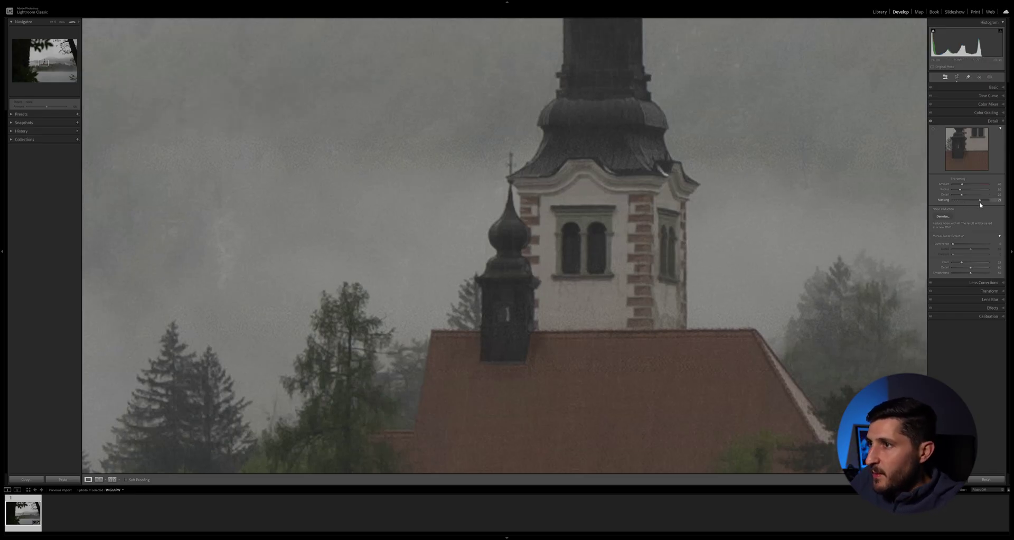
pyautogui.moveTo(399, 123); pyautogui.dragTo(416, 182)
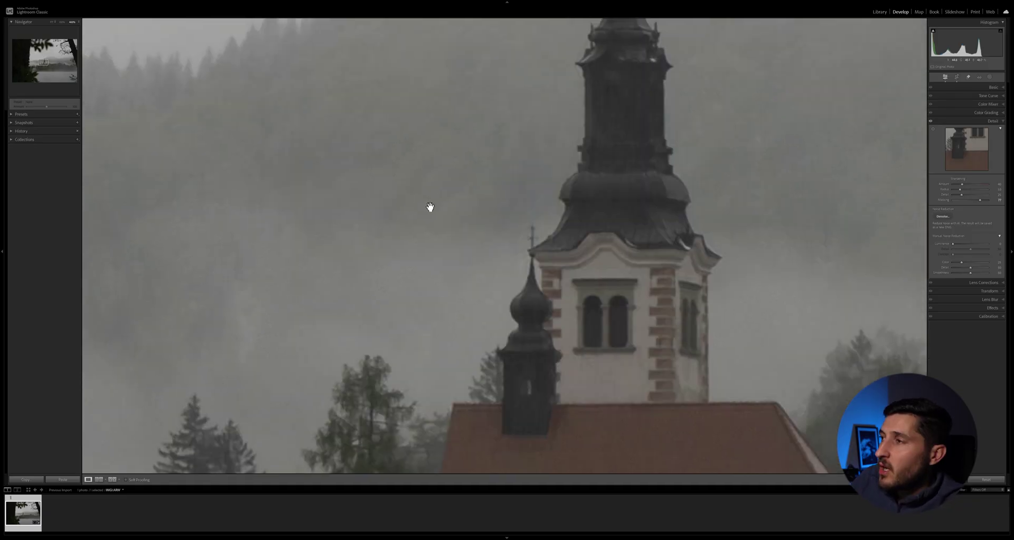
pyautogui.click(977, 188)
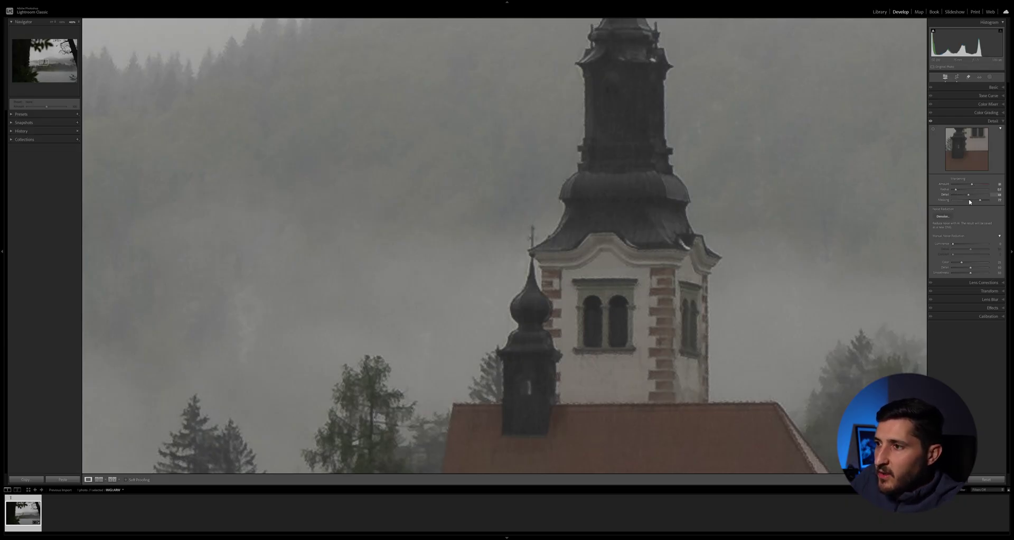
# - Set the noise reduction Luminance to about a third of its range and its Detail slightly above the middle
pyautogui.moveTo(617, 391); pyautogui.dragTo(581, 261)
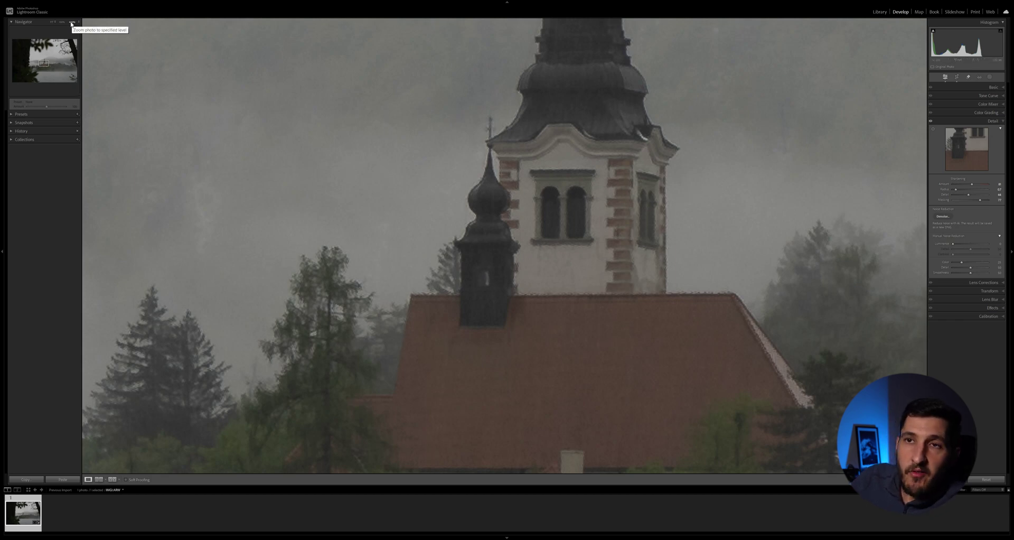
pyautogui.moveTo(575, 265); pyautogui.dragTo(555, 278)
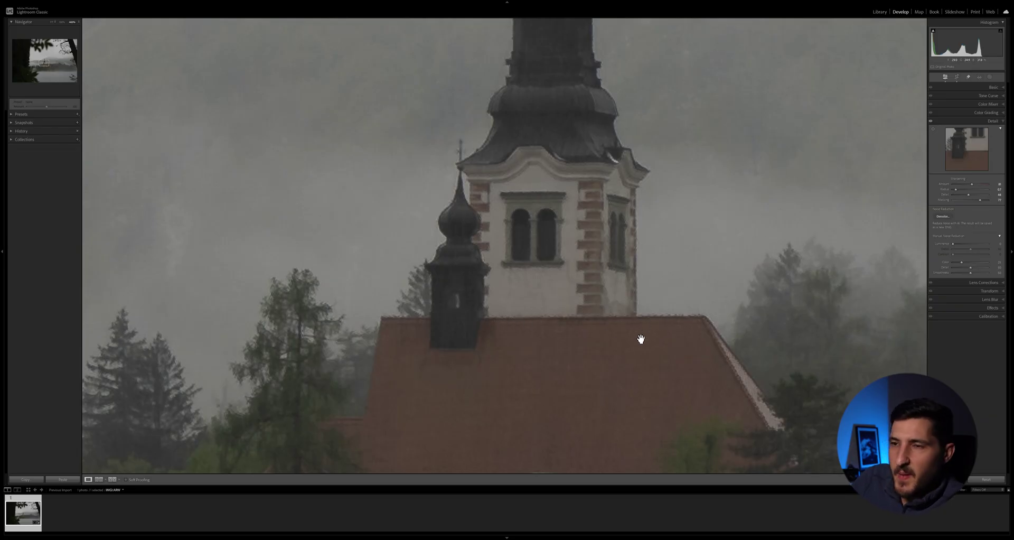
pyautogui.moveTo(656, 322); pyautogui.dragTo(634, 343)
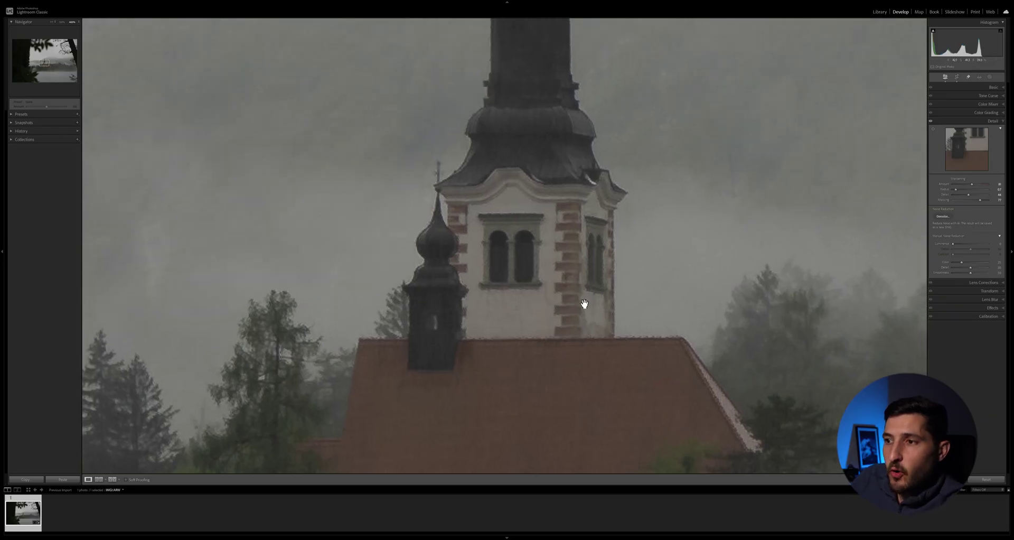
pyautogui.moveTo(960, 246); pyautogui.dragTo(968, 247)
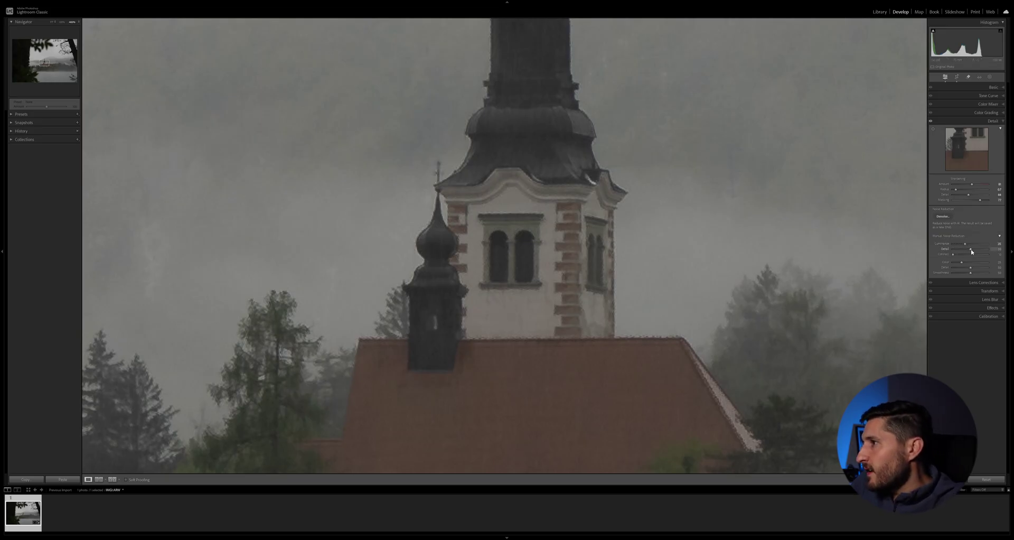
pyautogui.moveTo(973, 252); pyautogui.dragTo(968, 256)
# - Set a low luminance Contrast, and set the color noise reduction to maximum with Detail above the middle and Smoothness at zero
pyautogui.moveTo(704, 95); pyautogui.dragTo(678, 170)
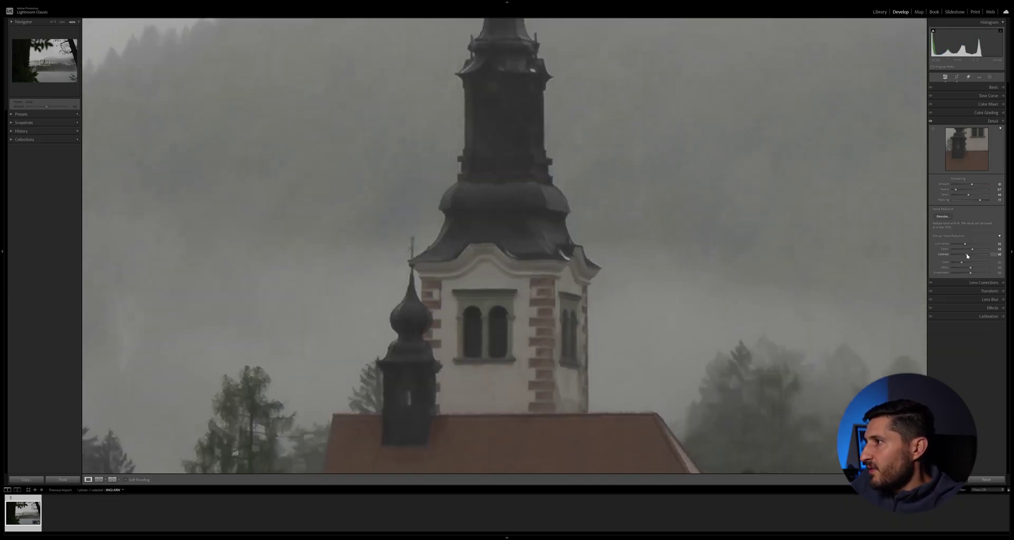
pyautogui.moveTo(966, 255); pyautogui.dragTo(975, 259)
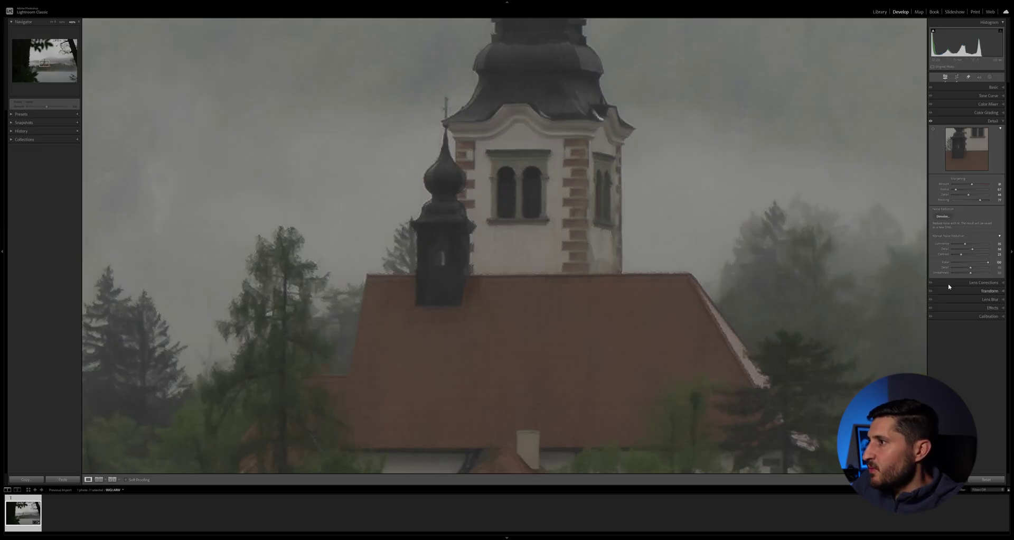
pyautogui.moveTo(976, 275)
pyautogui.mouseDown()
pyautogui.moveTo(953, 274)
pyautogui.moveTo(988, 272)
pyautogui.moveTo(975, 272)
pyautogui.mouseUp()
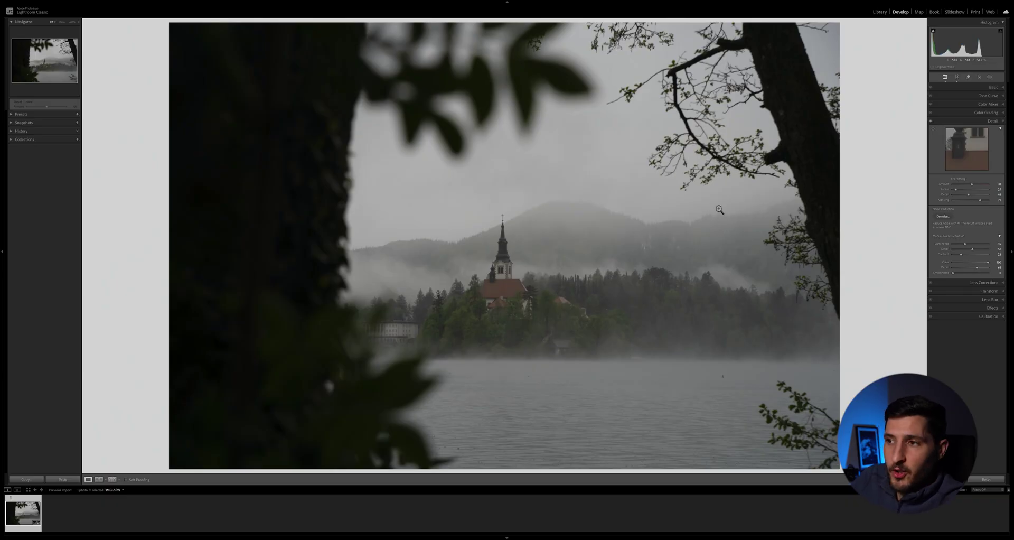
# - Inspect the church and hillside at increasing magnification, and return to the view of the whole photo
pyautogui.click(62, 22)
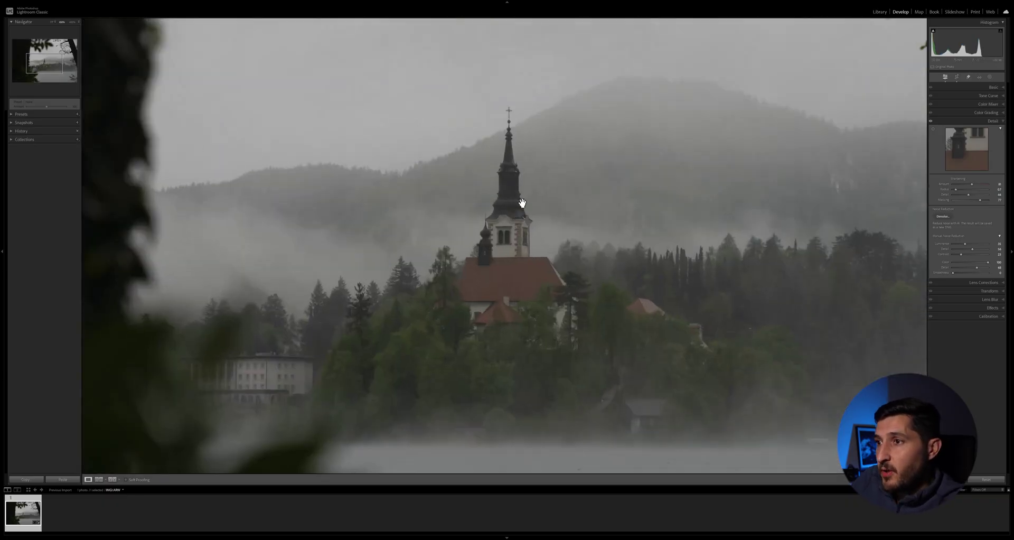
pyautogui.moveTo(520, 195); pyautogui.dragTo(509, 216)
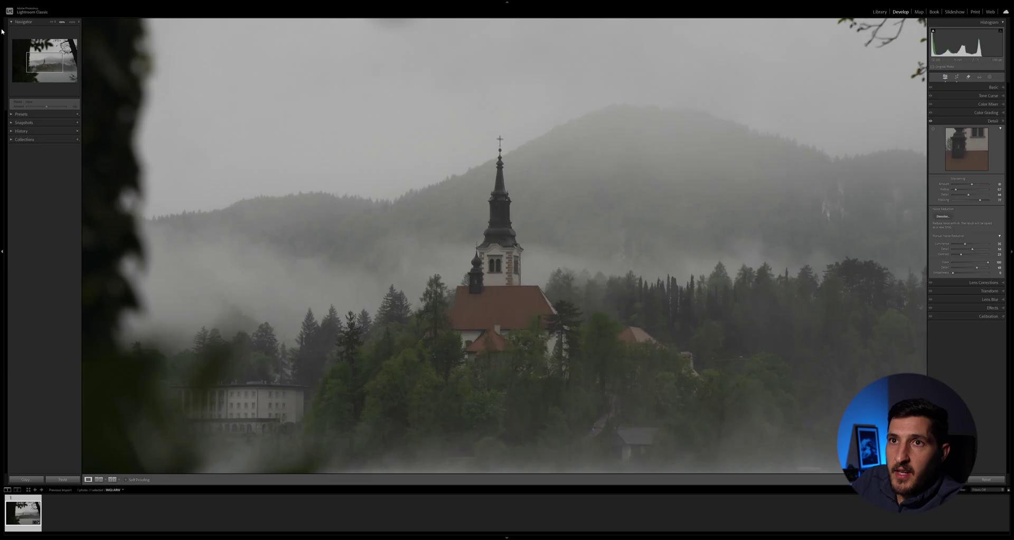
pyautogui.click(77, 22)
pyautogui.click(54, 82)
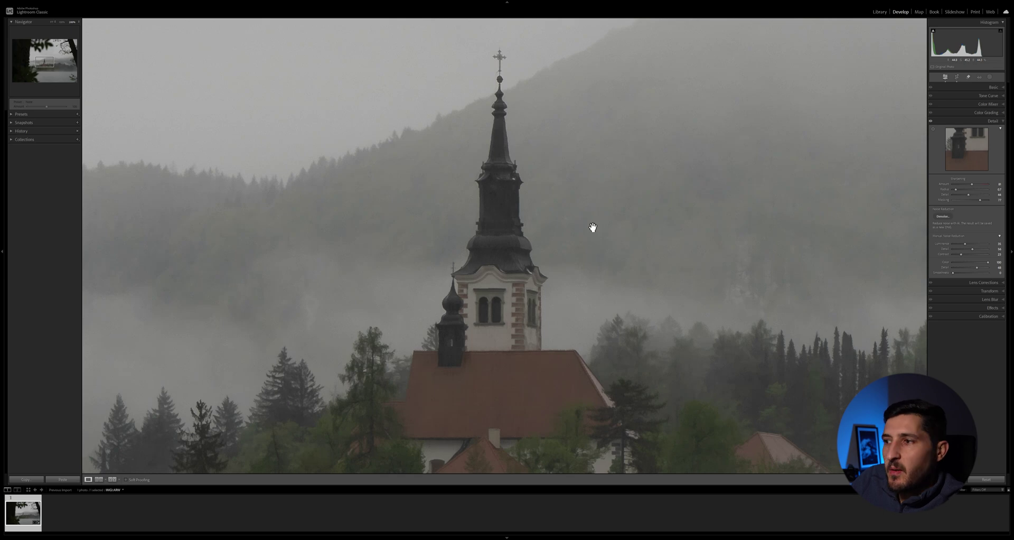
pyautogui.click(615, 263)
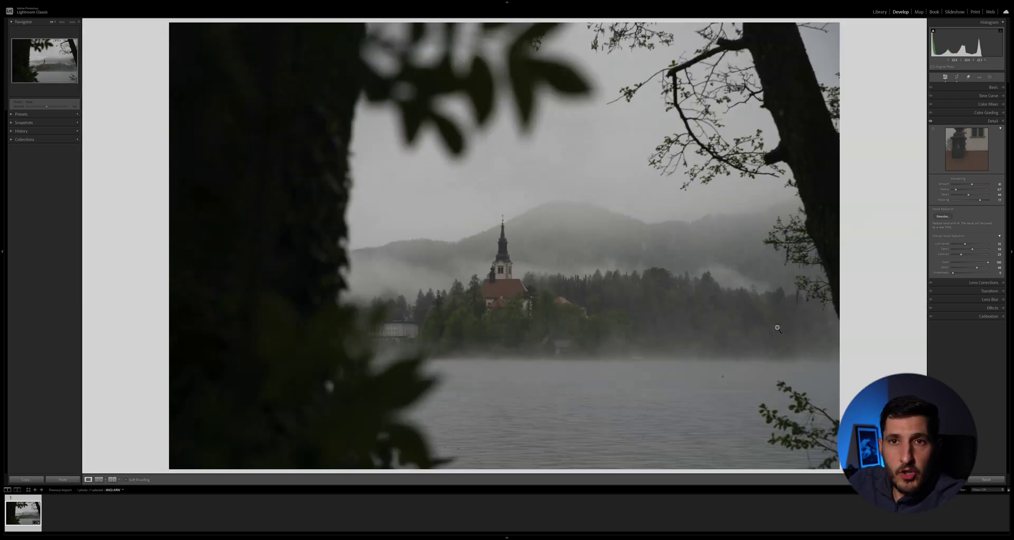